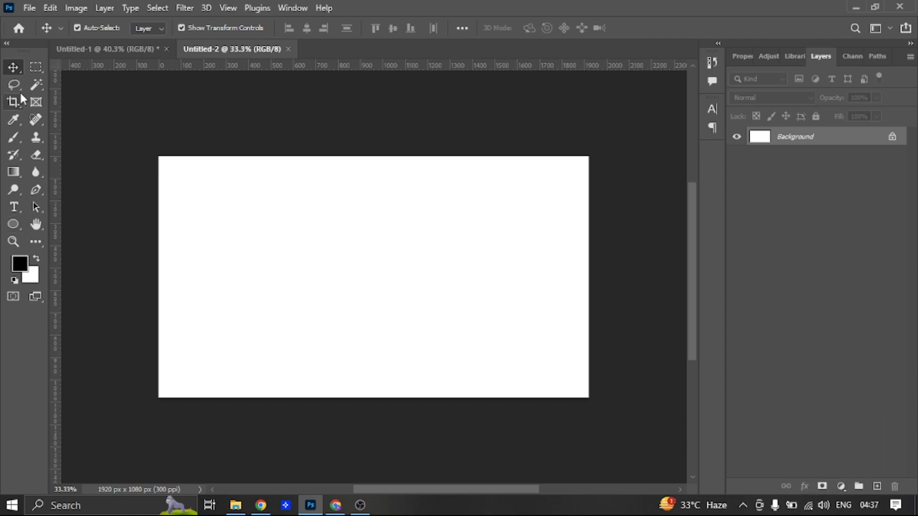
Step: Convert the locked Background into a regular, editable layer
scroll(359, 234, "down", 2)
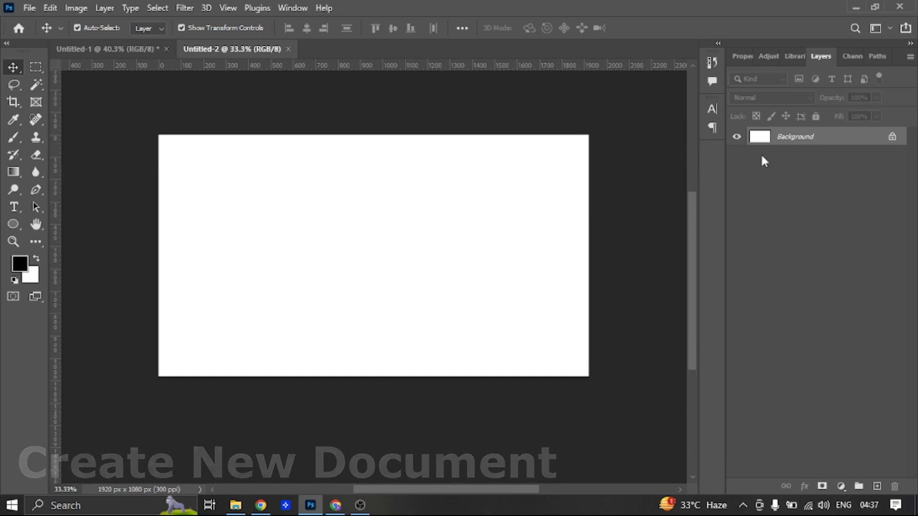
double_click(785, 142)
left_click(563, 146)
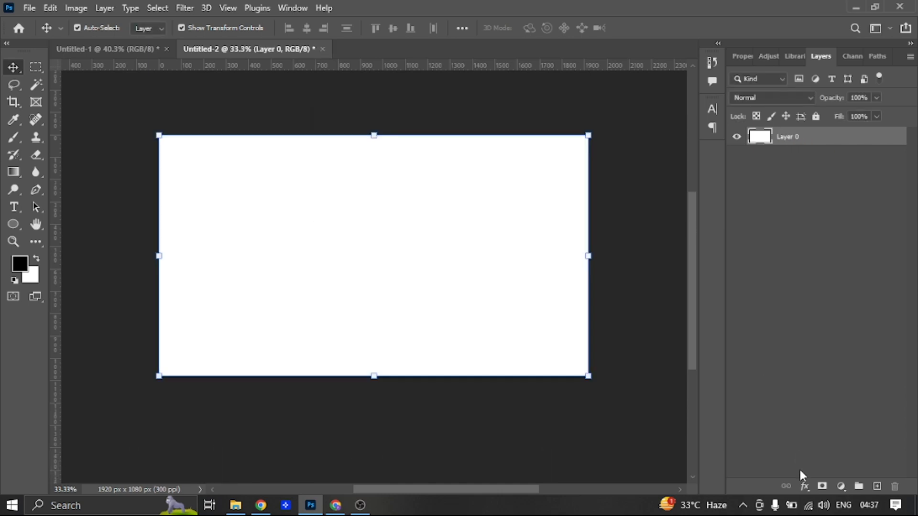
Step: Add a Gradient fill layer above the white base layer
left_click(804, 486)
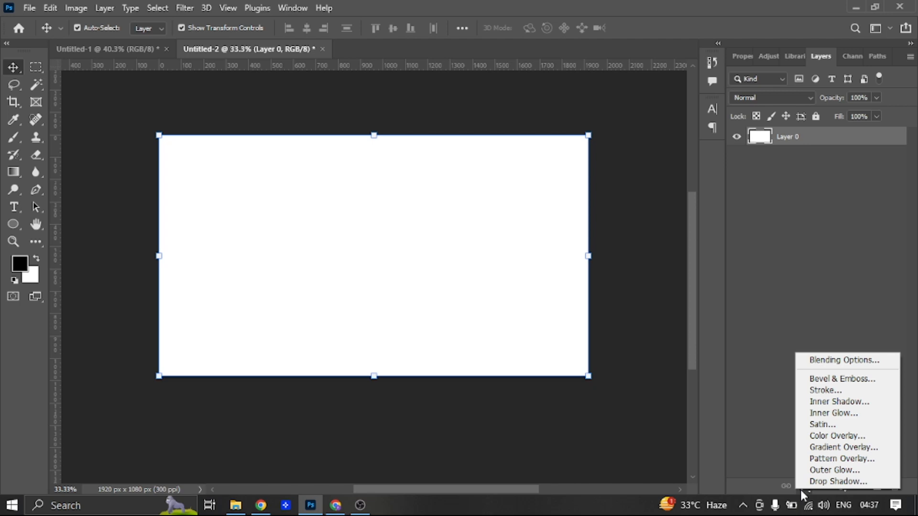
left_click(760, 451)
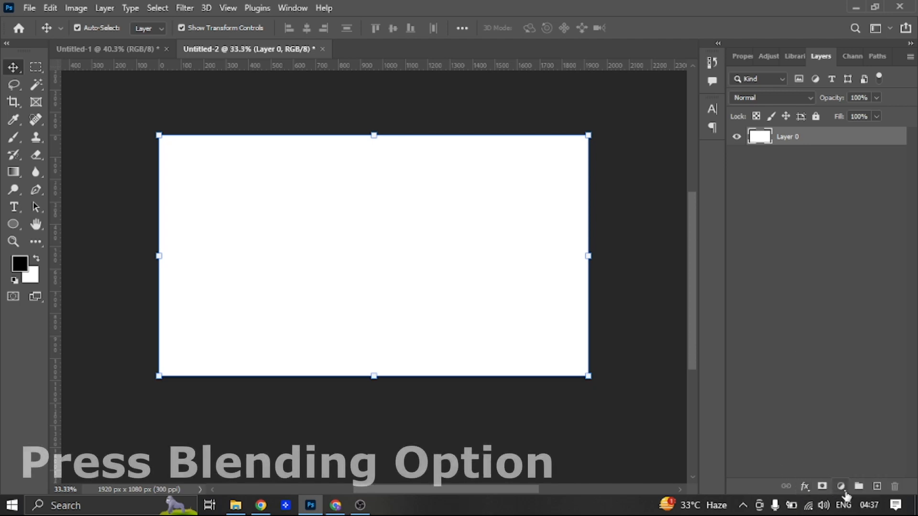
left_click(845, 488)
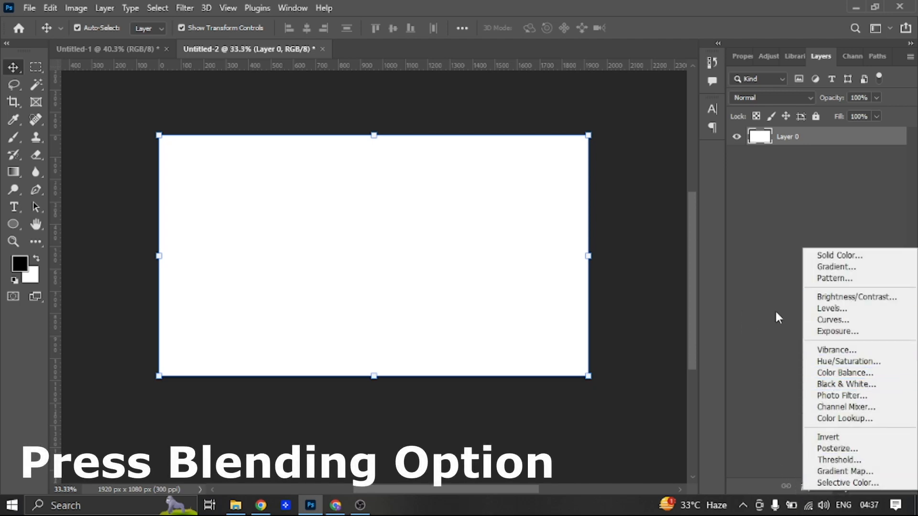
left_click(831, 267)
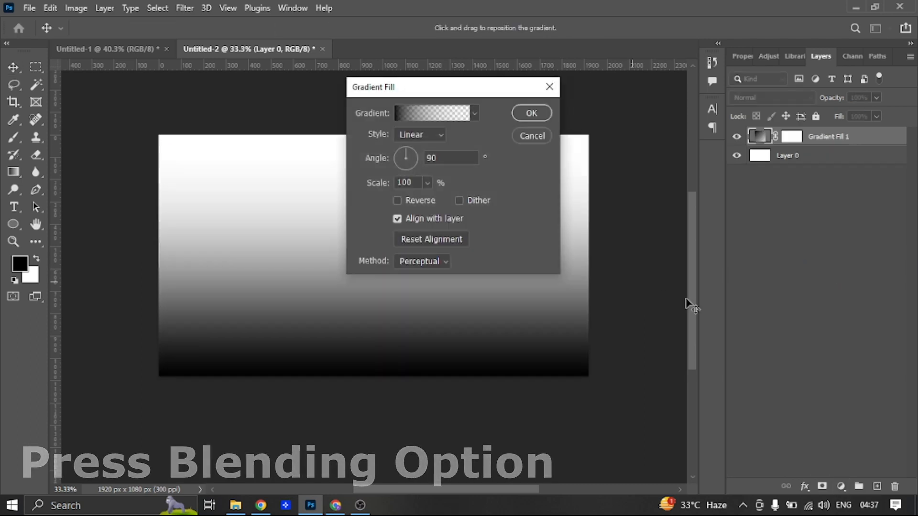
Step: Open the fill's gradient for editing and keep black (000000) as the colour of the stop at 0%
left_click(420, 116)
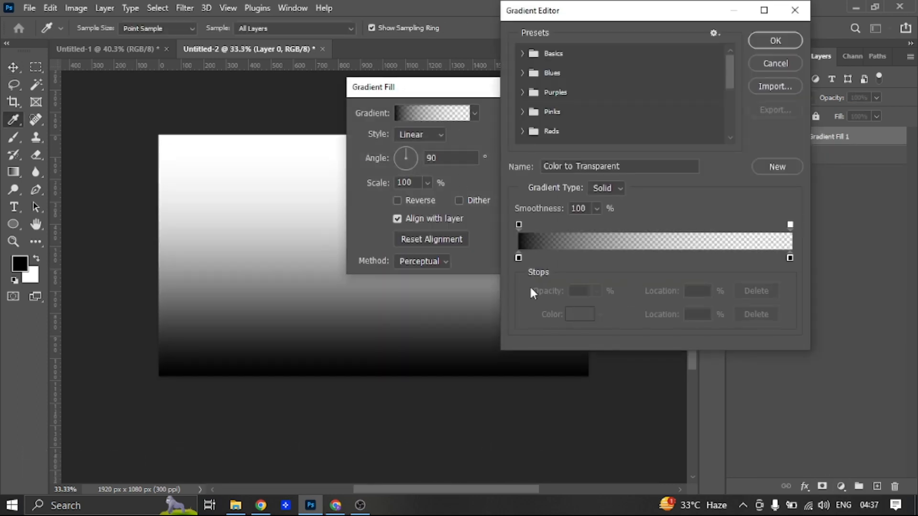
left_click(519, 257)
double_click(520, 257)
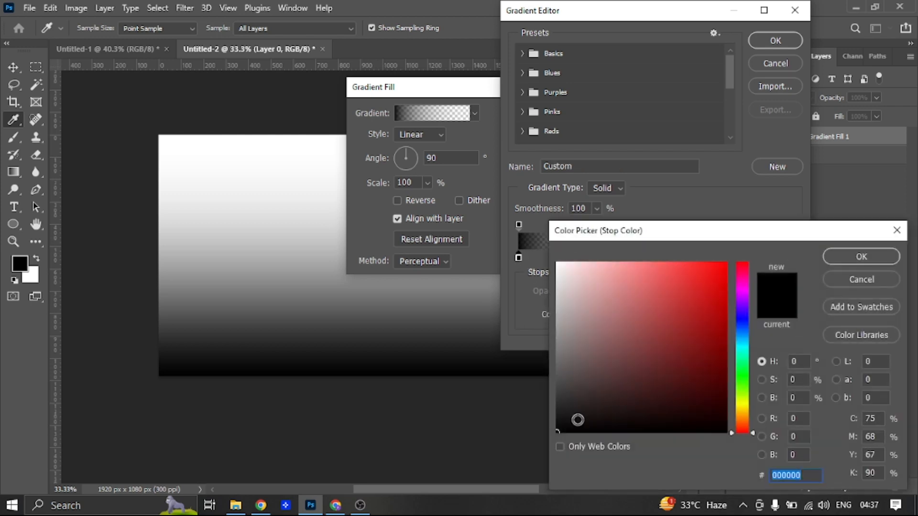
left_click(860, 257)
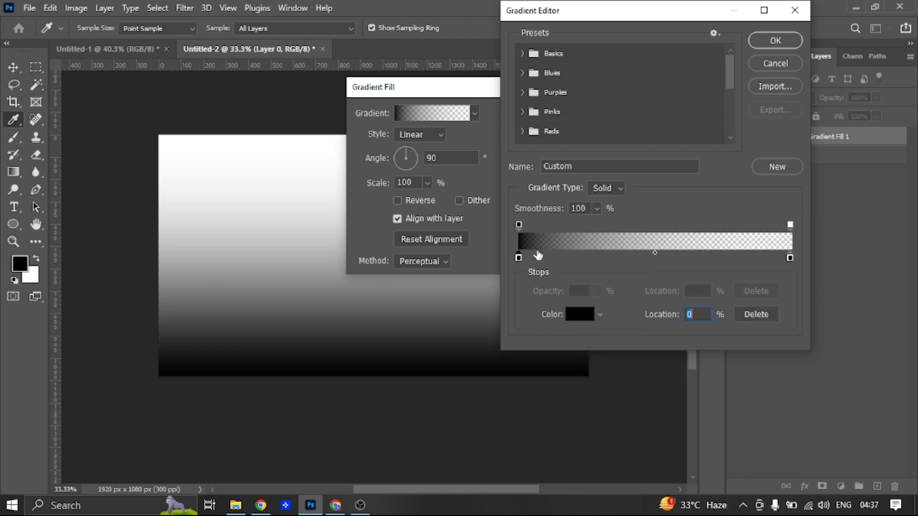
Step: Set the opacity stop at the gradient's 100% location to 100% opacity
left_click(518, 225)
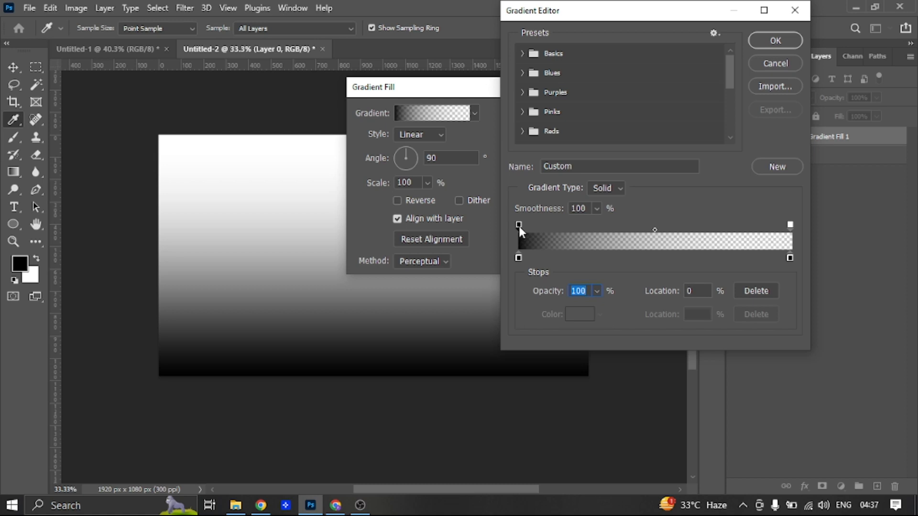
left_click(790, 225)
left_click(597, 291)
left_click_drag(622, 312, 686, 308)
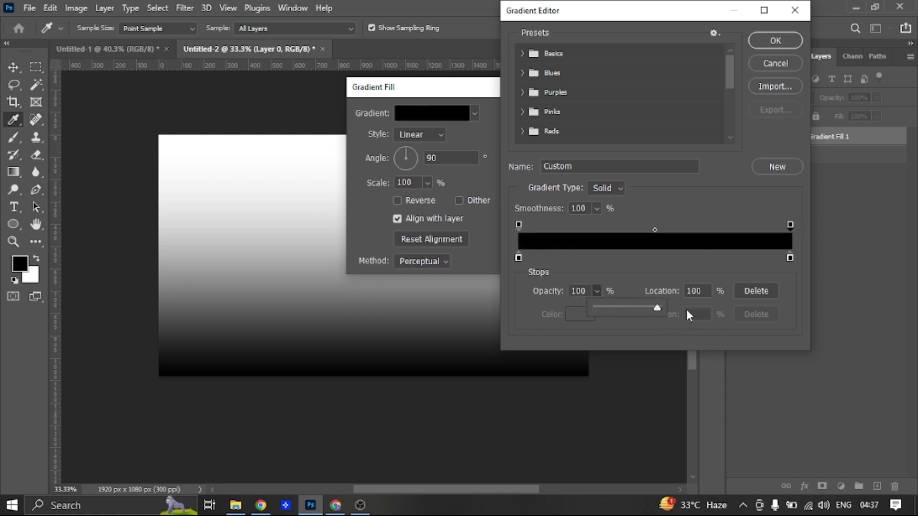
Step: Set the gradient's end colour stop to dark grey 282828 and accept the edited gradient
left_click(789, 257)
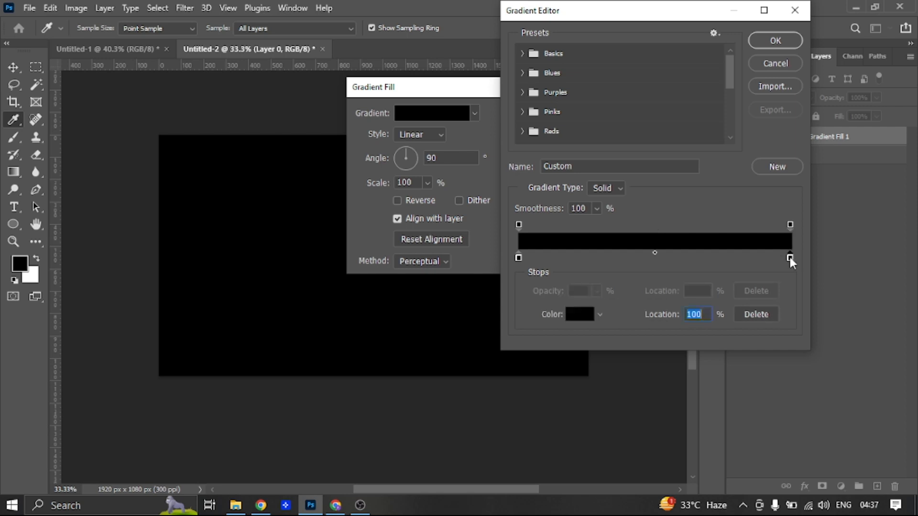
left_click(582, 319)
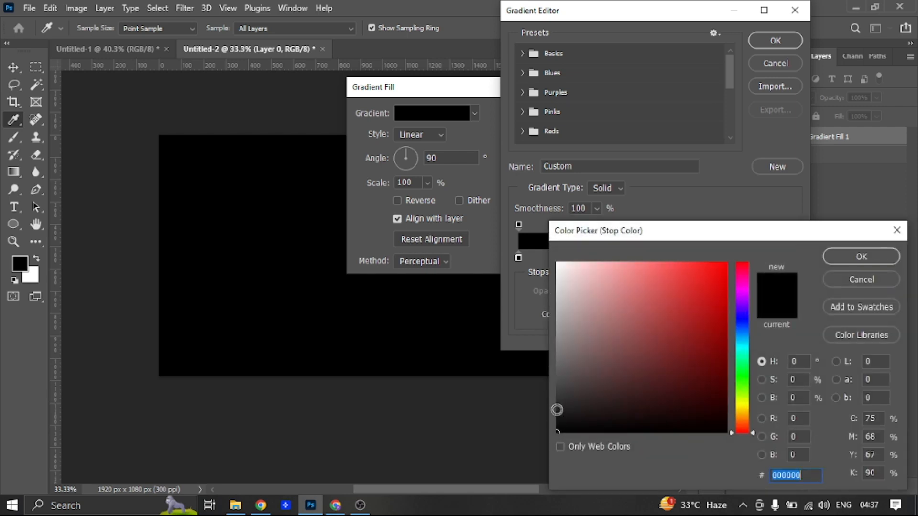
left_click(555, 407)
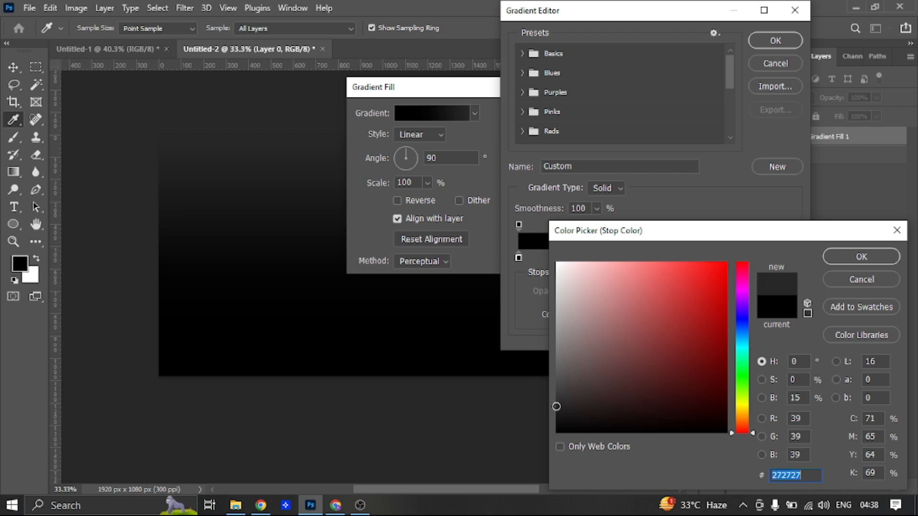
left_click(556, 406)
left_click(556, 408)
left_click(556, 408)
left_click(556, 408)
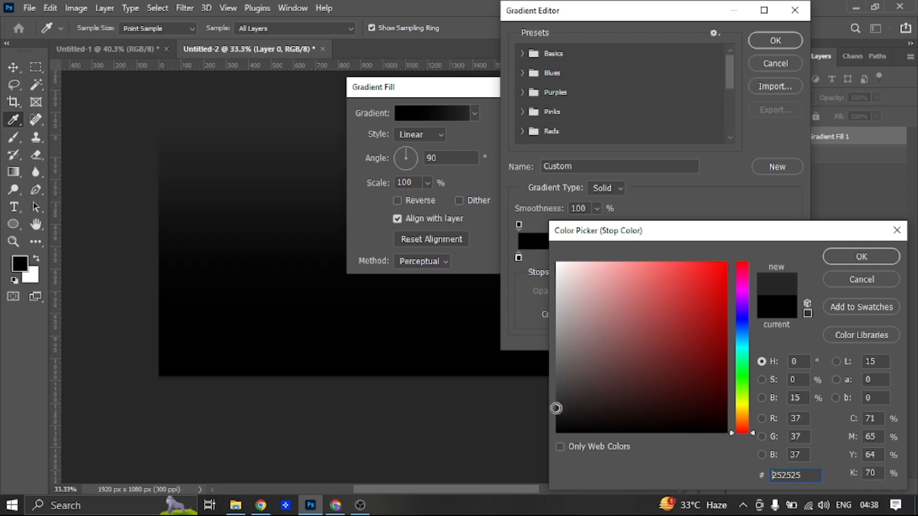
left_click_drag(806, 477, 688, 477)
type("28")
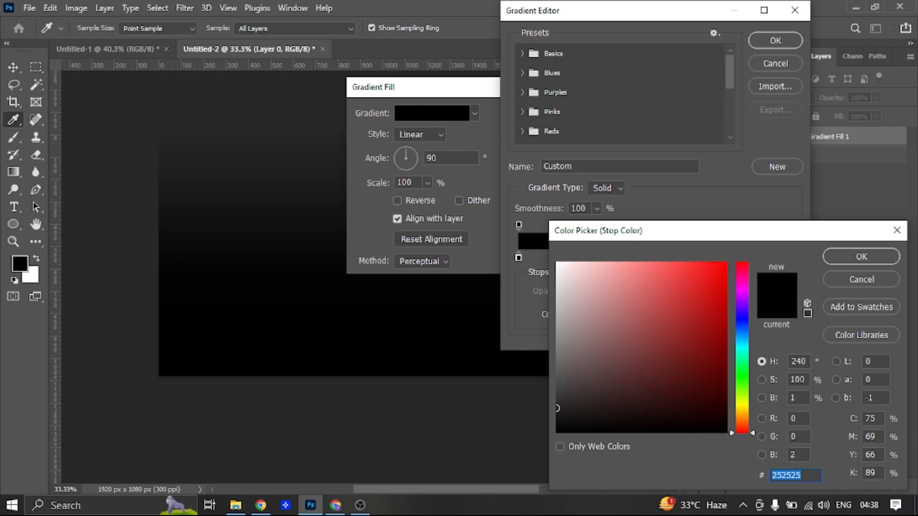
type("2828")
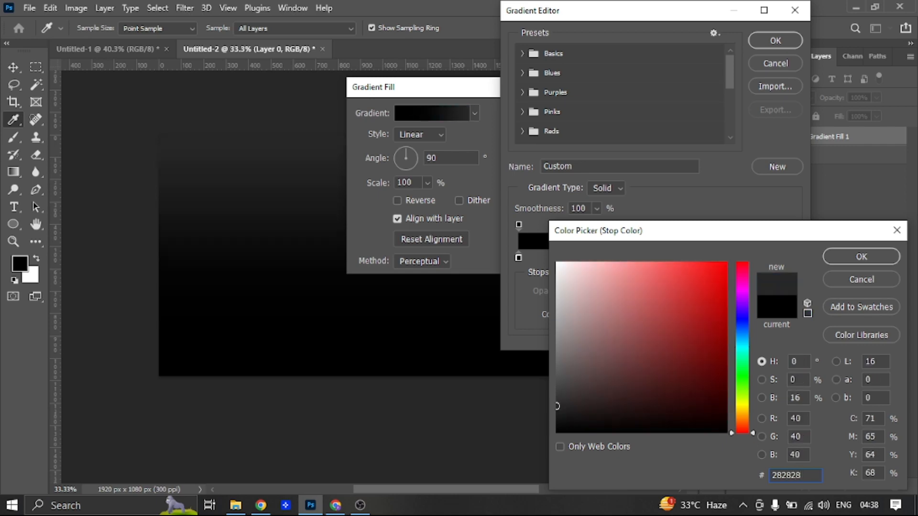
left_click(850, 262)
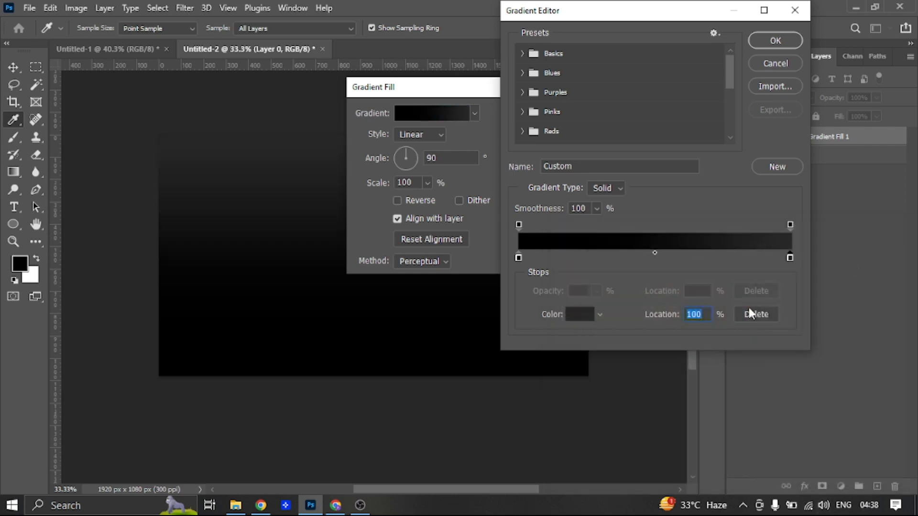
left_click(775, 41)
Step: Make the gradient fill Radial with an angle of about 143.84°, and enable Reverse and Dither
left_click(420, 135)
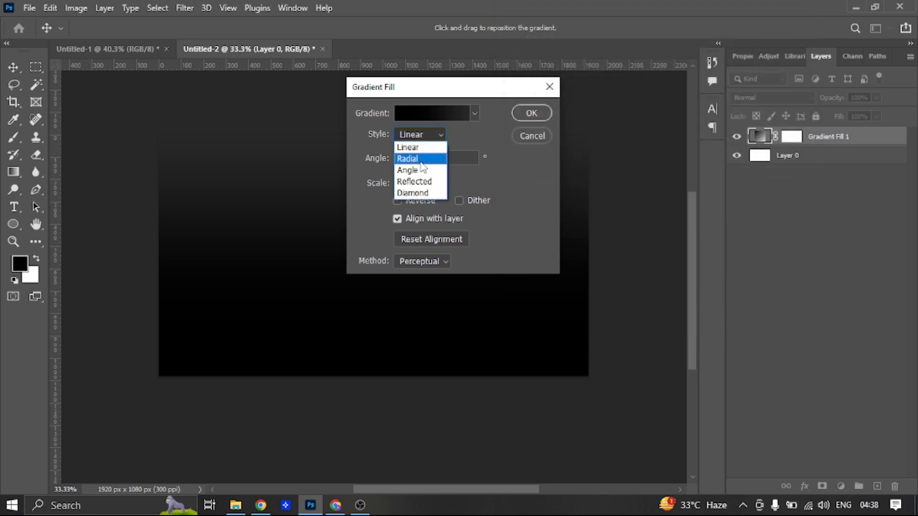
left_click(420, 162)
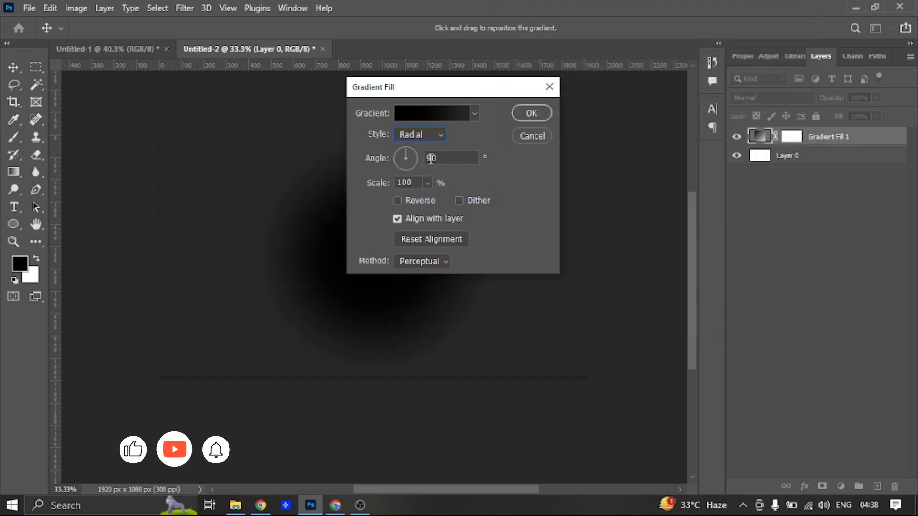
mouse_move(406, 154)
left_mouse_down()
mouse_move(413, 162)
mouse_move(388, 154)
mouse_move(399, 170)
mouse_move(409, 170)
mouse_move(394, 152)
left_mouse_up()
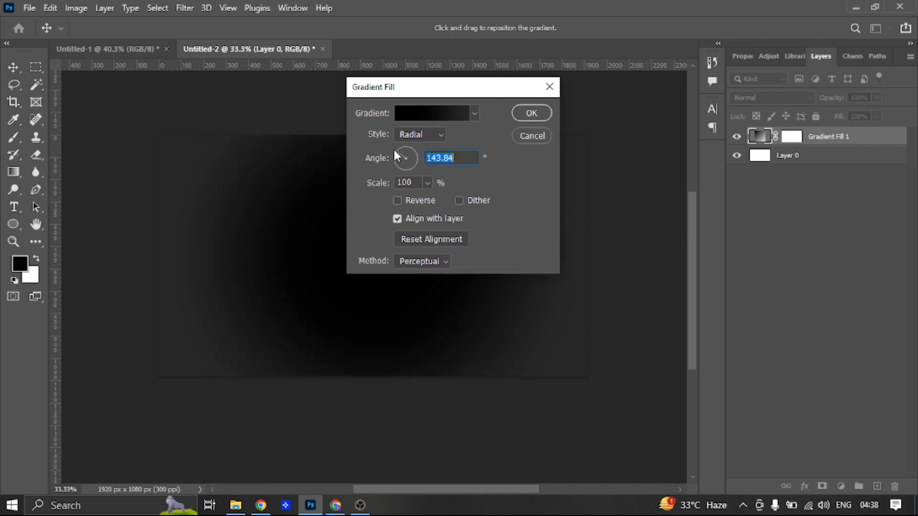
left_click(397, 200)
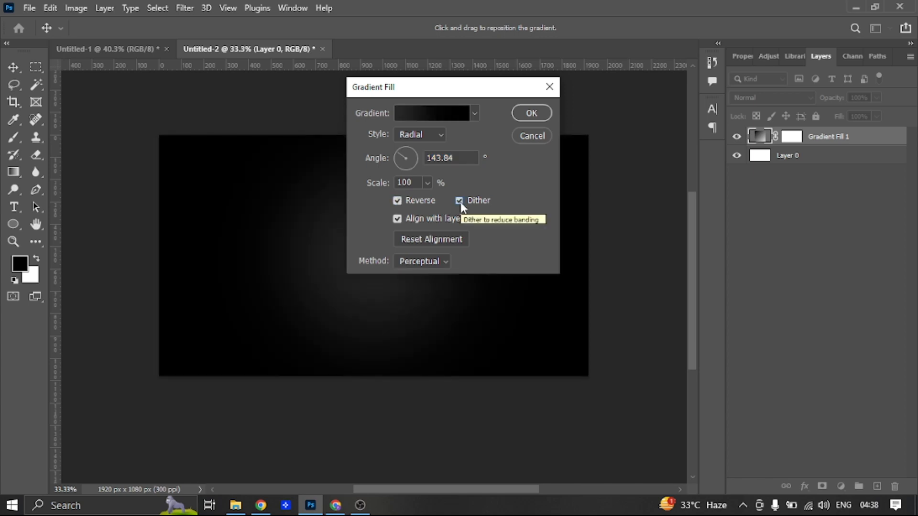
Step: Change the gradient fill's angle to about 170.43° and apply the fill
left_click(411, 165)
type("100")
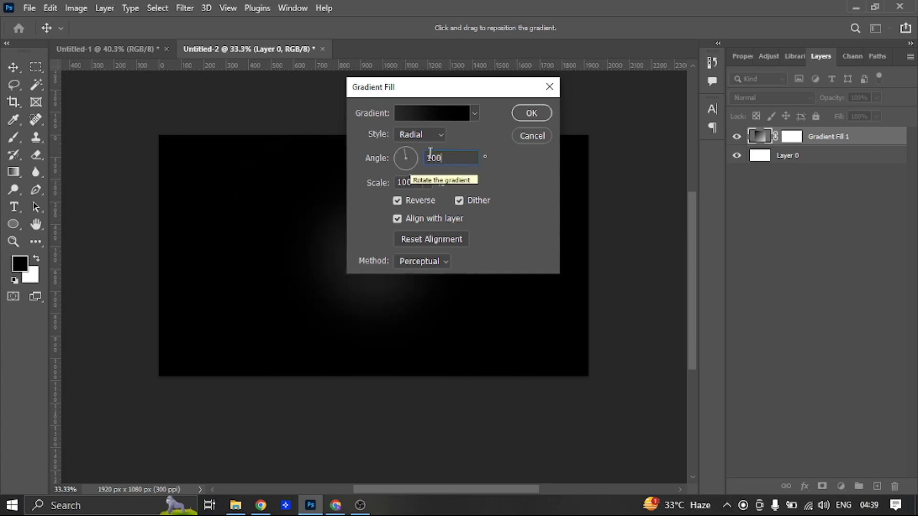
left_click(403, 160)
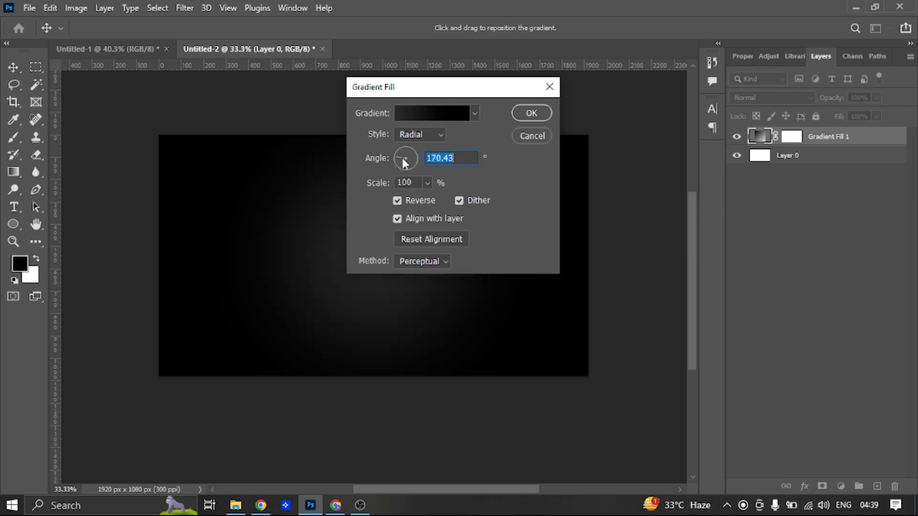
left_click(532, 113)
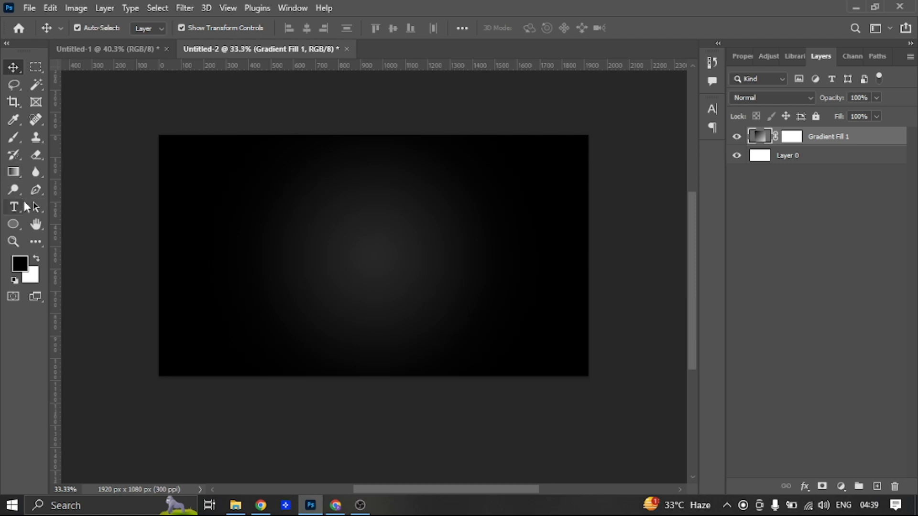
Step: Choose the Type tool and set its font to The Amsterdam Regular
left_click(14, 206)
left_click(59, 207)
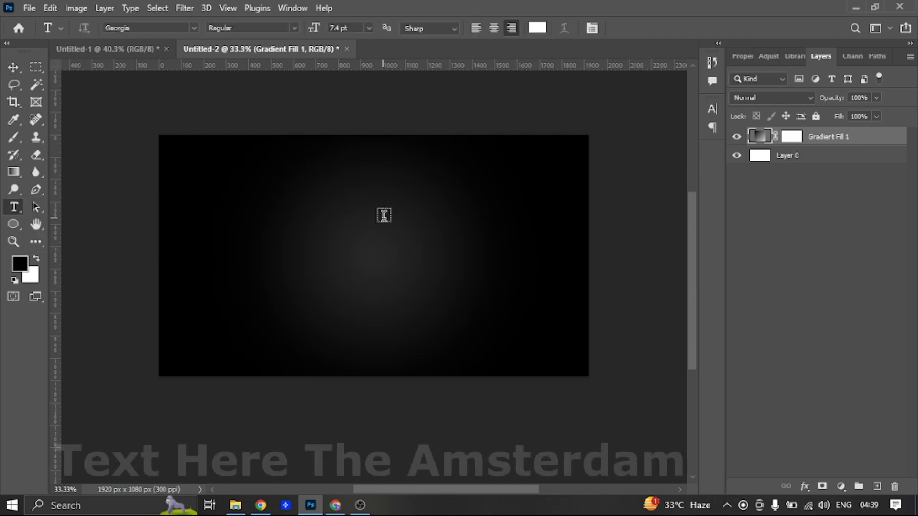
left_click(712, 109)
left_click(630, 133)
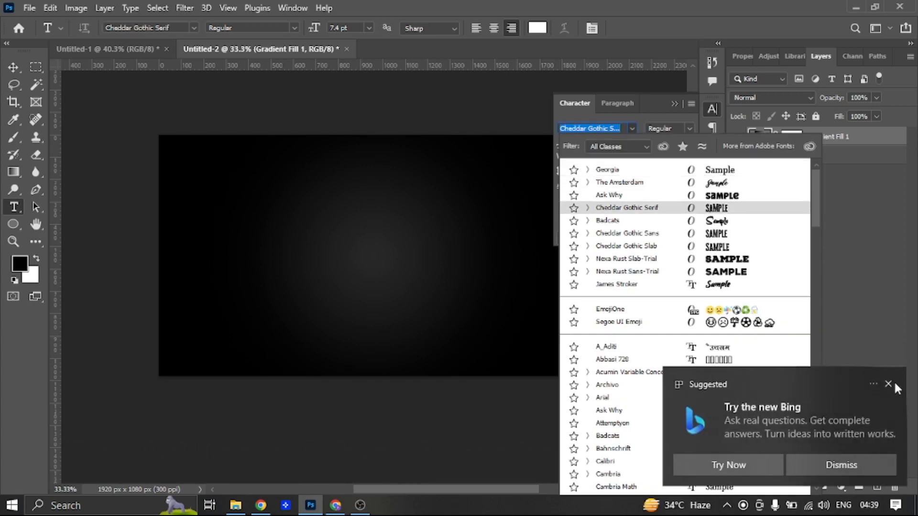
left_click(626, 207)
left_click(606, 127)
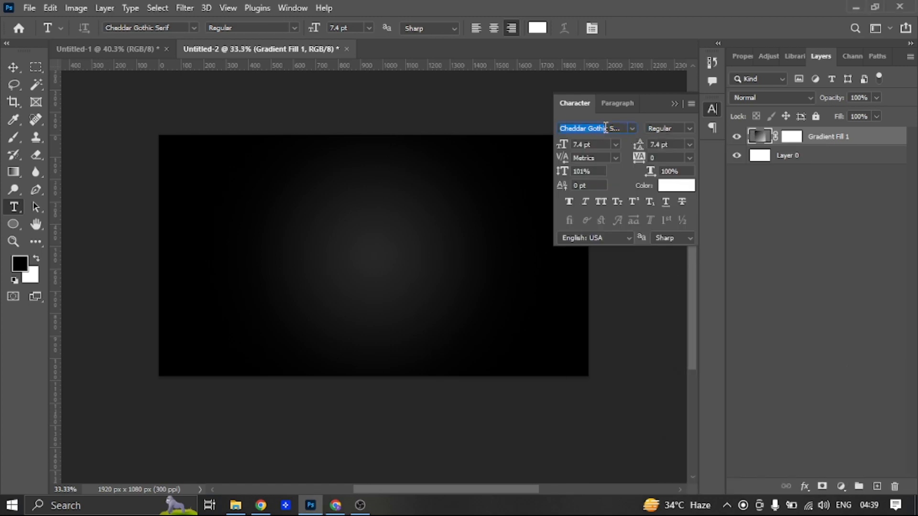
type("am")
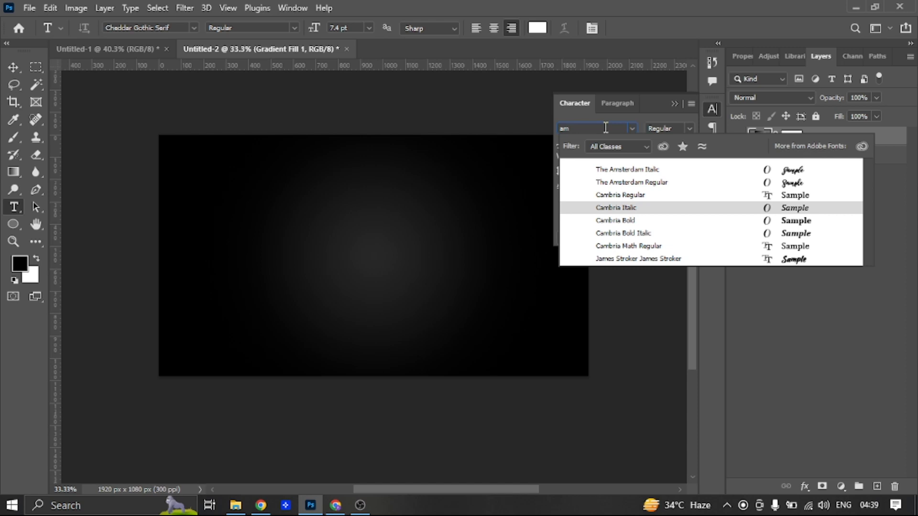
key("Down")
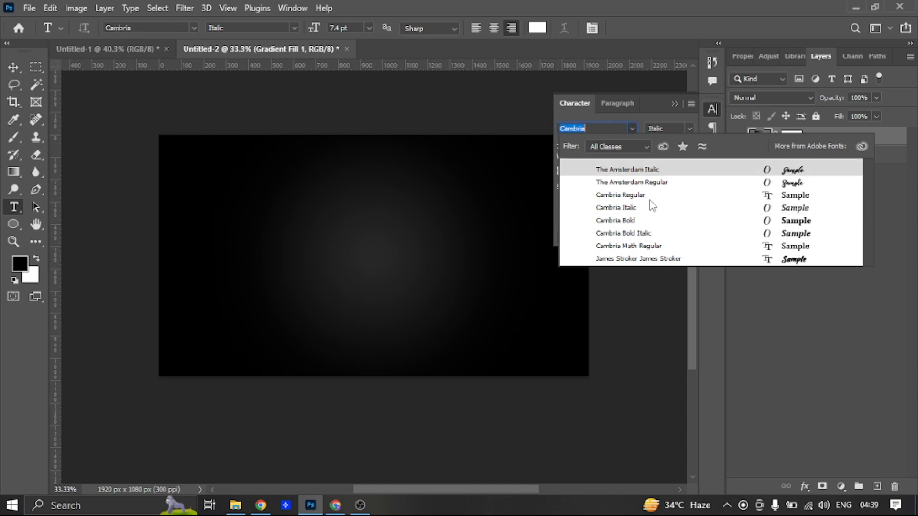
left_click(624, 182)
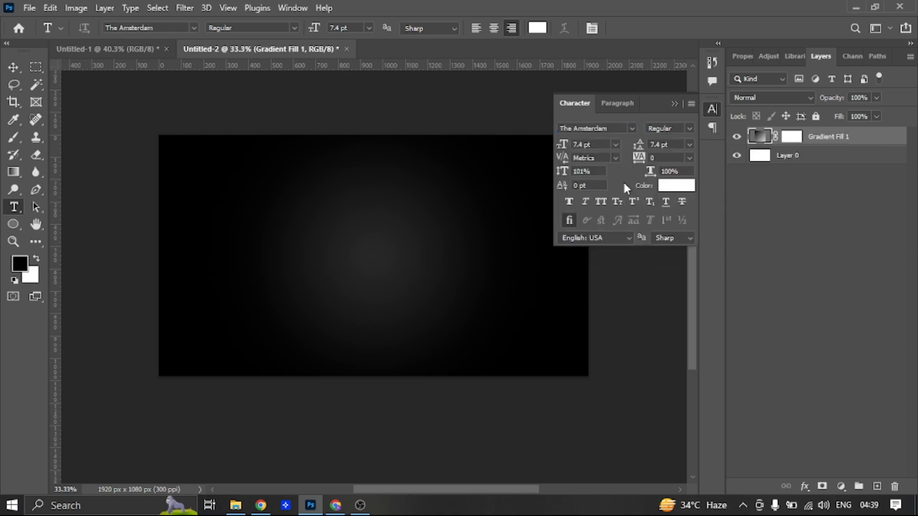
Step: Add the text "Golden" at 39 pt in white on the left half of the canvas
left_click(298, 242)
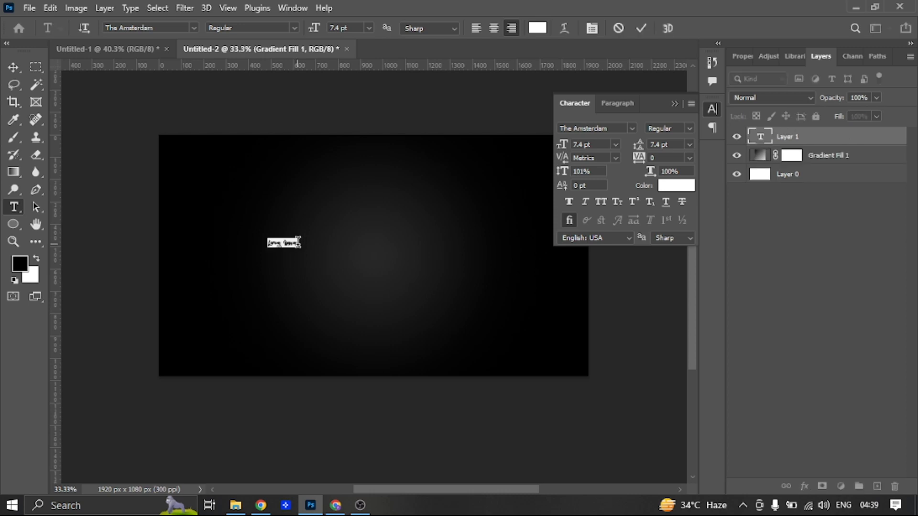
left_click_drag(566, 146, 584, 147)
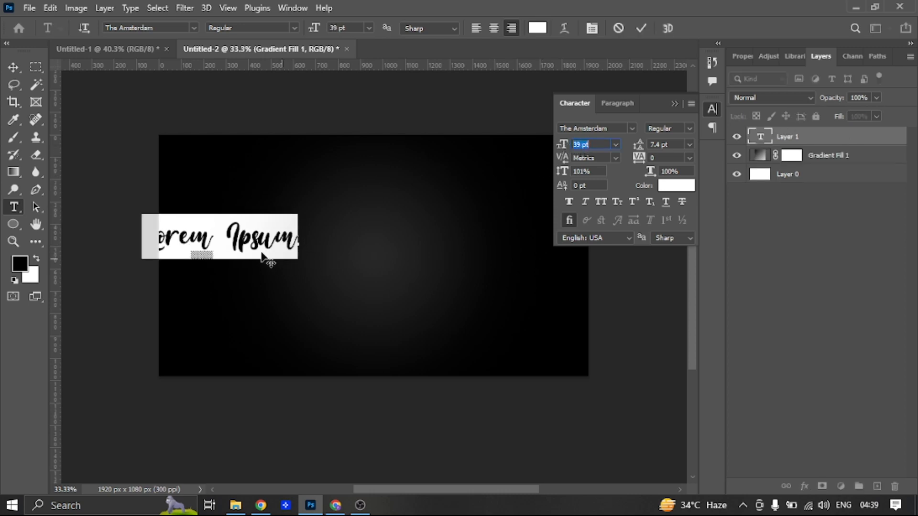
type("G")
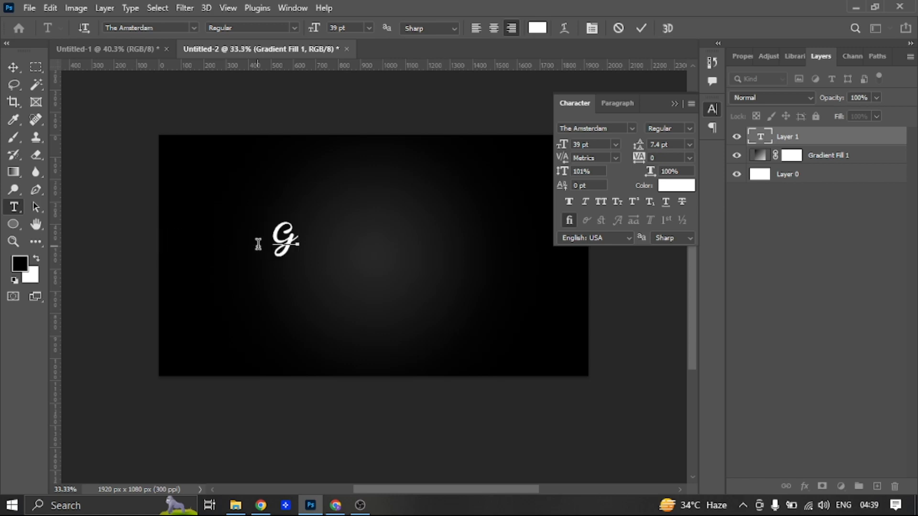
type("olden")
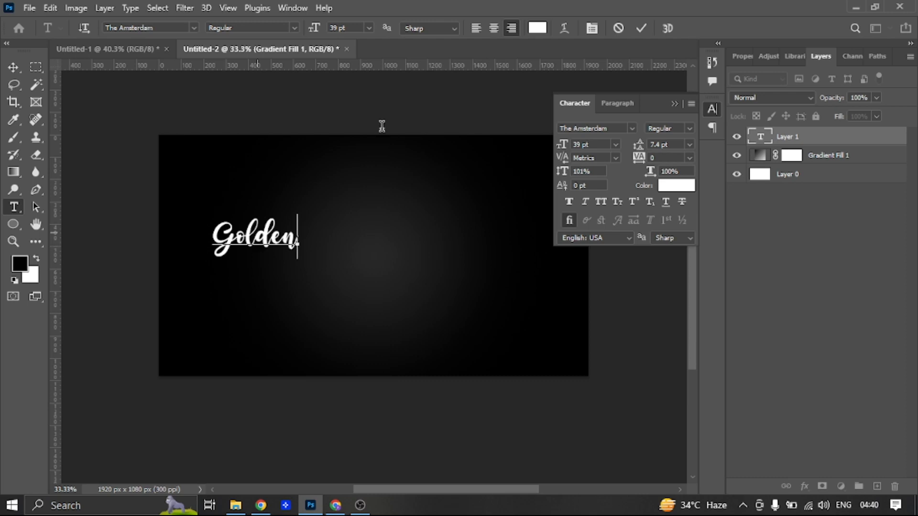
Step: Commit the "Golden" text, scale it proportionally to about 338%, and center it on the canvas at X 960 px, Y 540 px
left_click(641, 28)
left_click(13, 67)
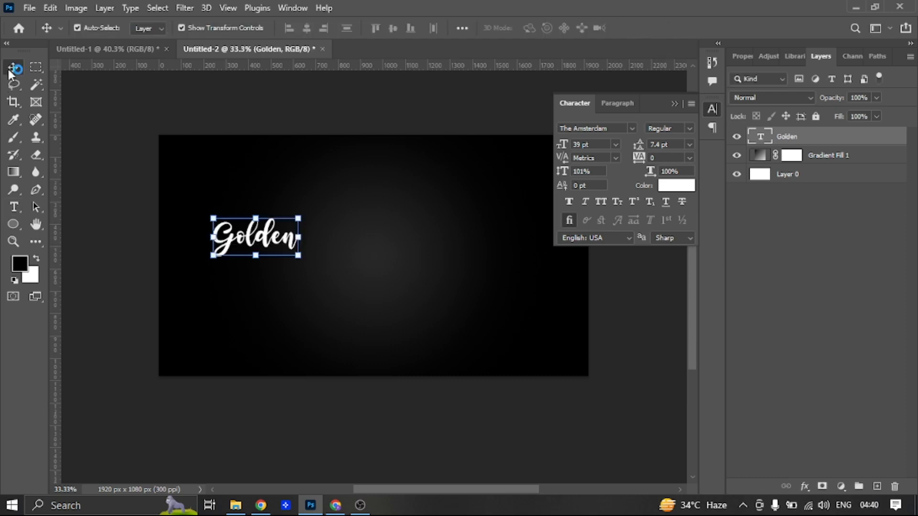
left_click_drag(296, 258, 517, 340)
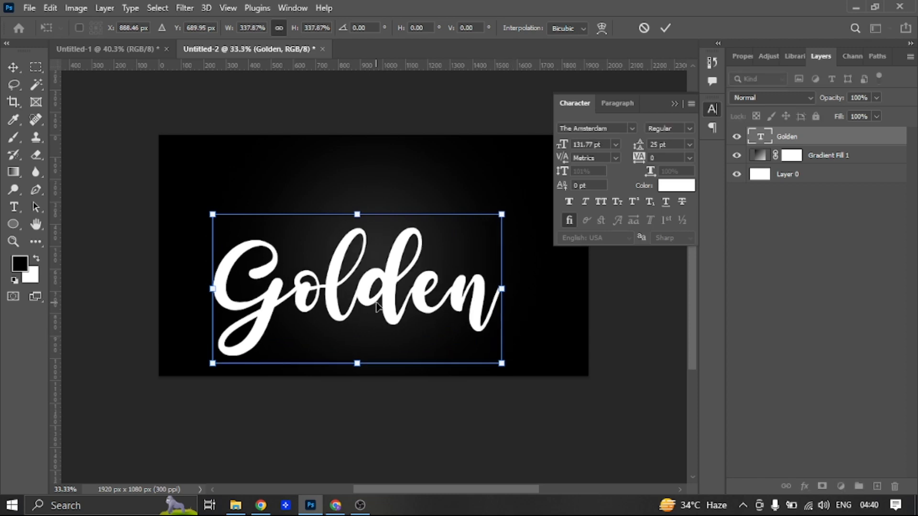
left_click_drag(378, 297, 387, 273)
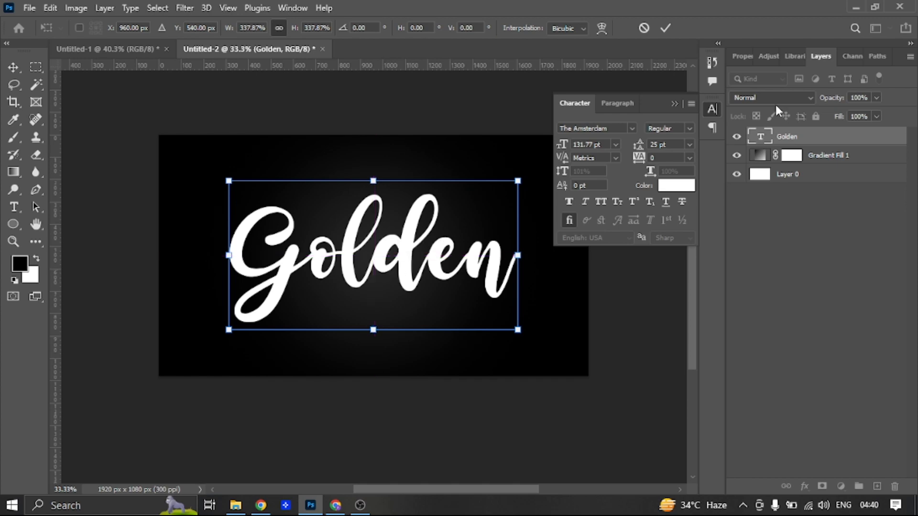
left_click(665, 28)
left_click(636, 322)
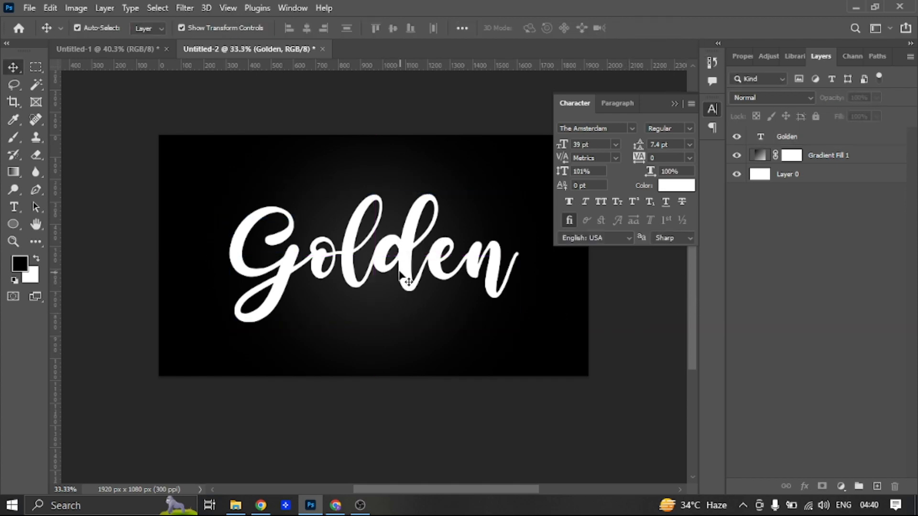
Step: Add a Color Overlay to the "Golden" text layer in orange ffa800 with Normal blend mode and 100% opacity
left_click(405, 276)
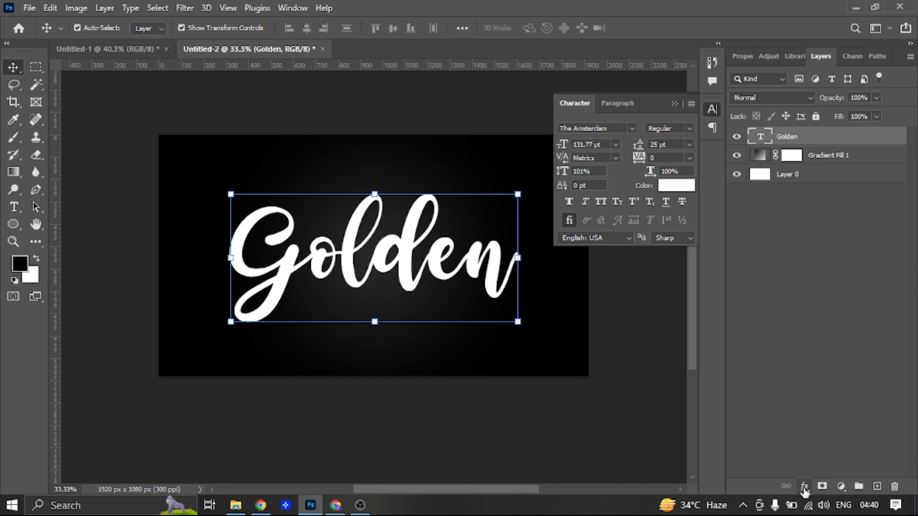
left_click(840, 486)
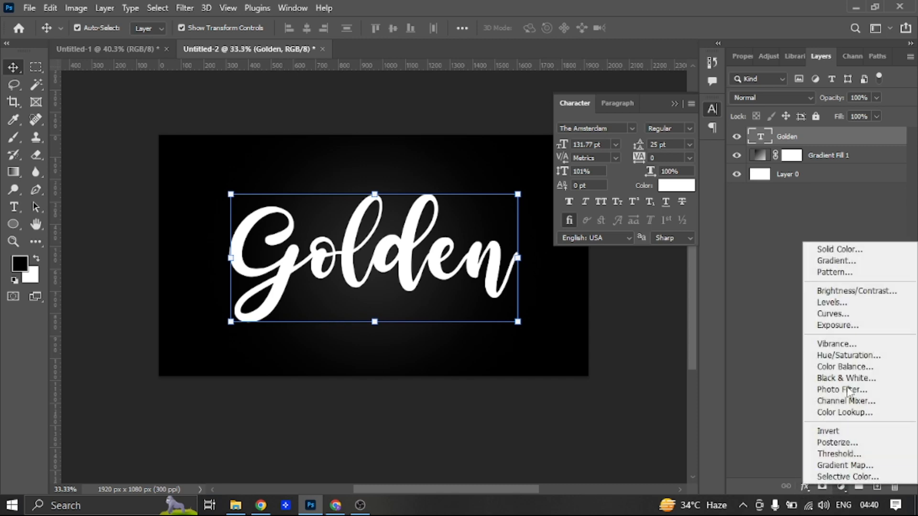
left_click(804, 486)
left_click(805, 487)
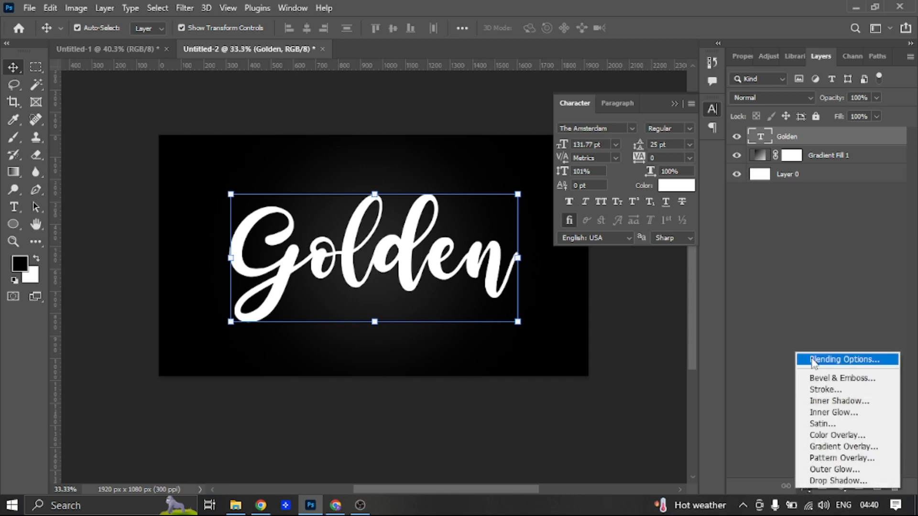
left_click(814, 361)
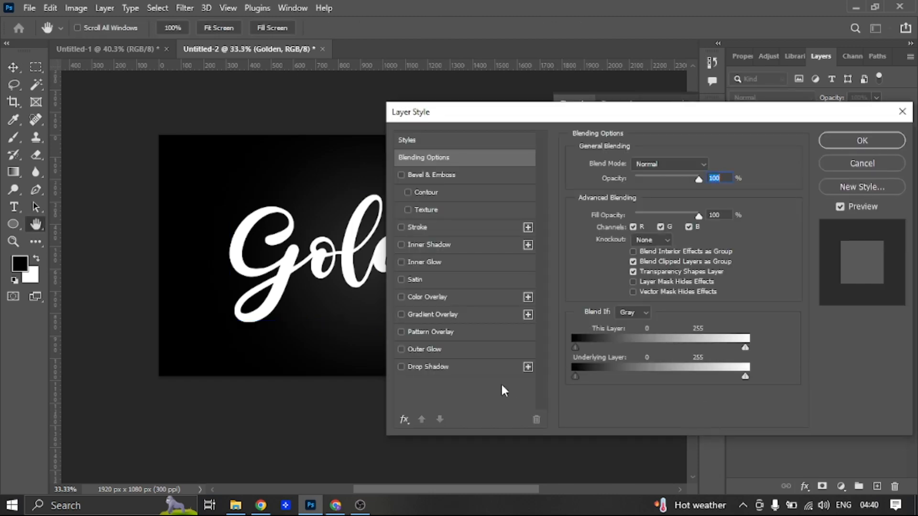
left_click(426, 297)
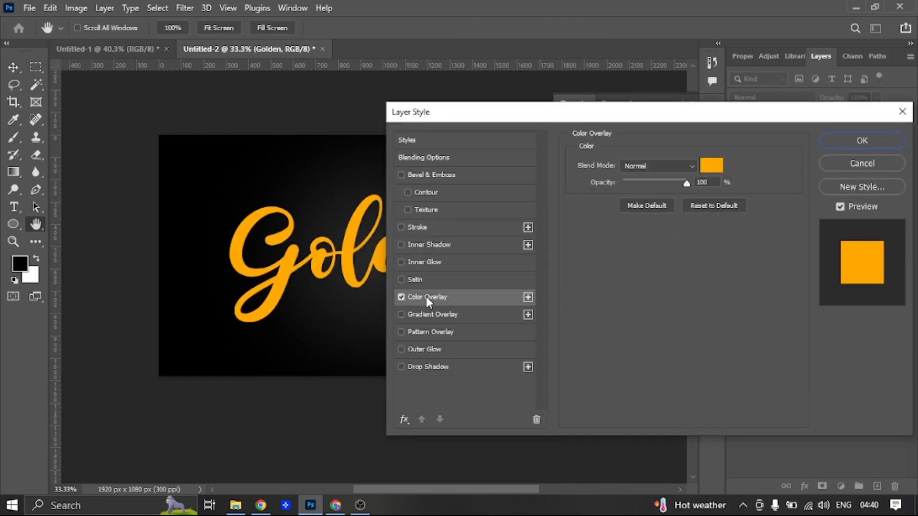
left_click(709, 166)
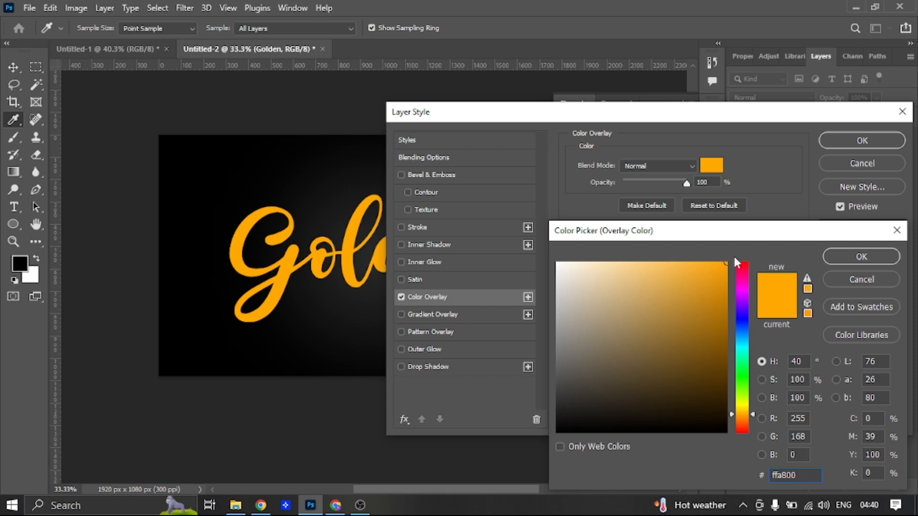
left_click(848, 259)
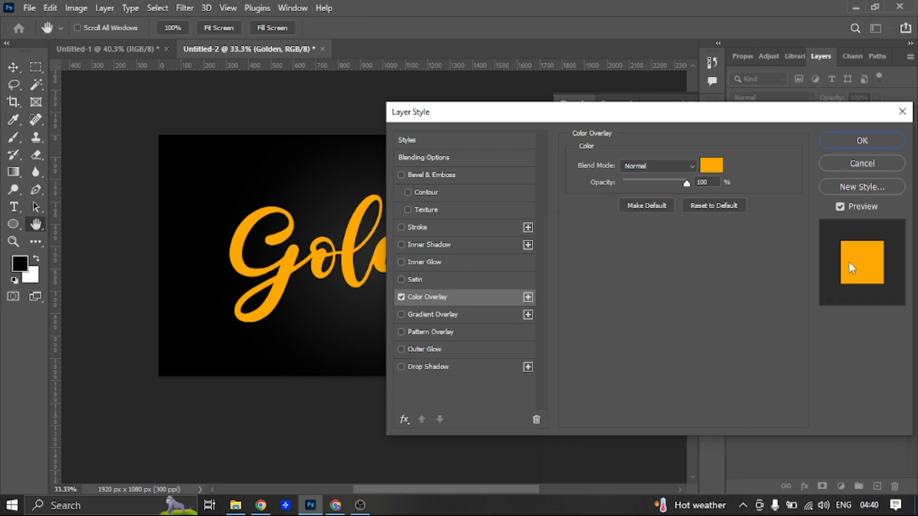
double_click(702, 182)
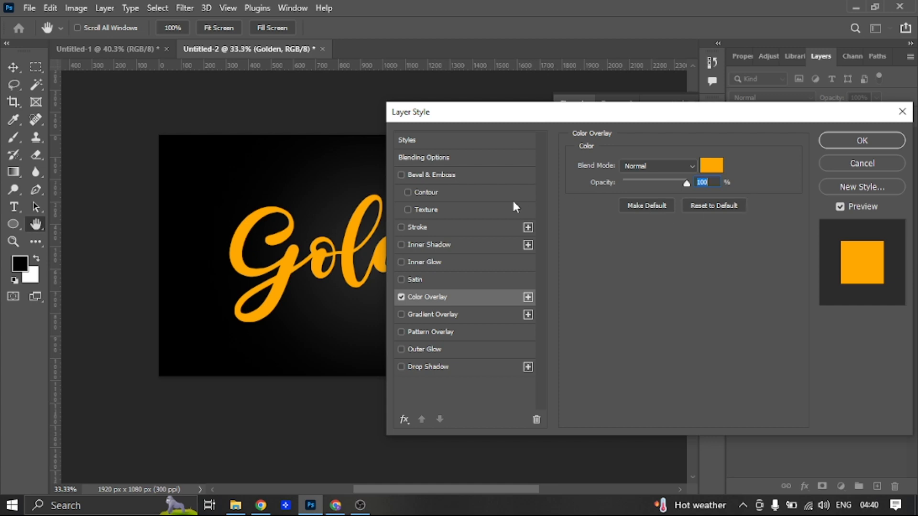
Step: Enable Bevel & Emboss as a Smooth Inner Bevel with 1000% depth, Up direction, and a size of 25 px
left_click(448, 174)
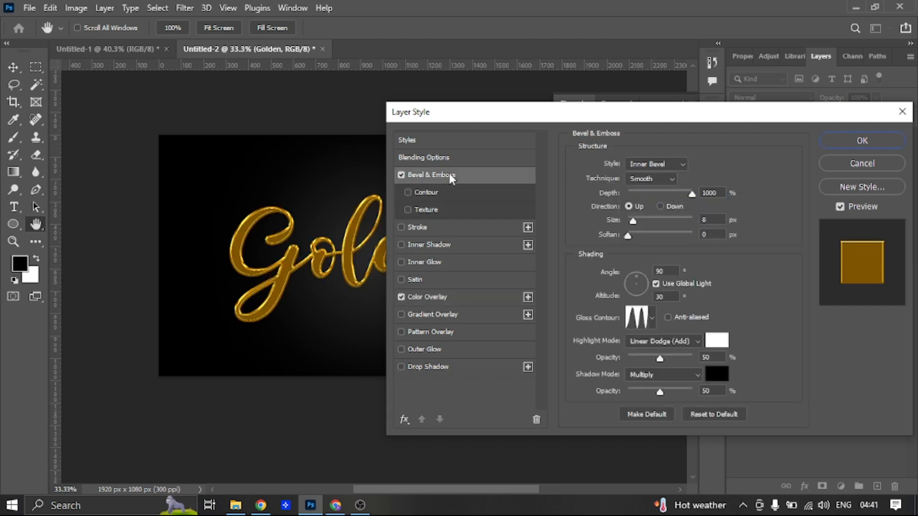
left_click(651, 165)
left_click(651, 178)
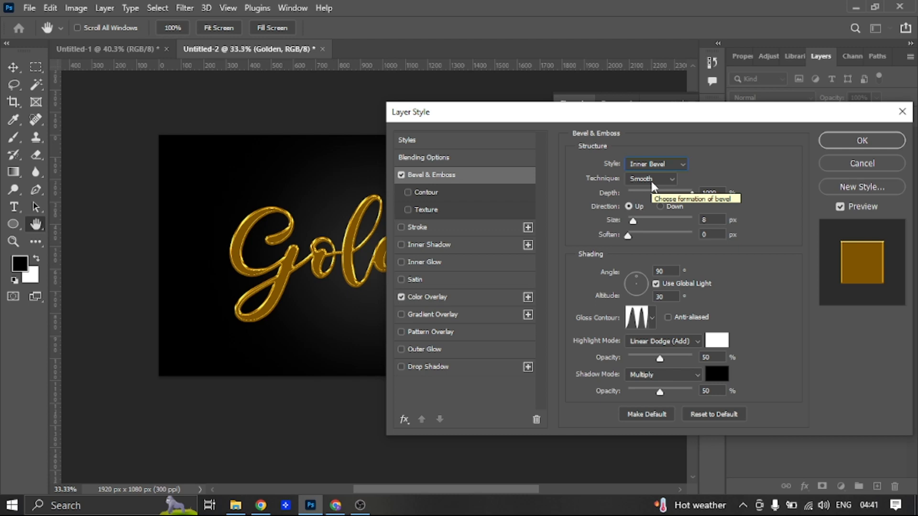
left_click_drag(632, 221, 643, 226)
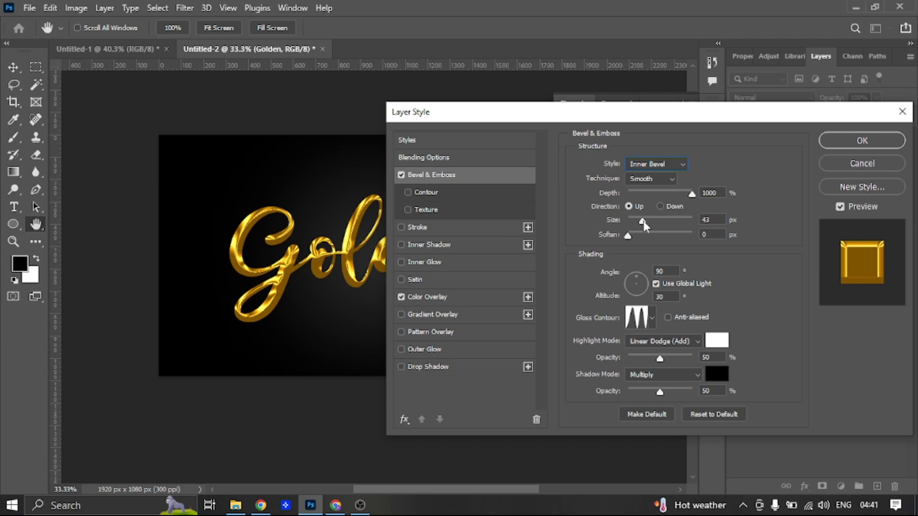
left_click_drag(643, 221, 640, 221)
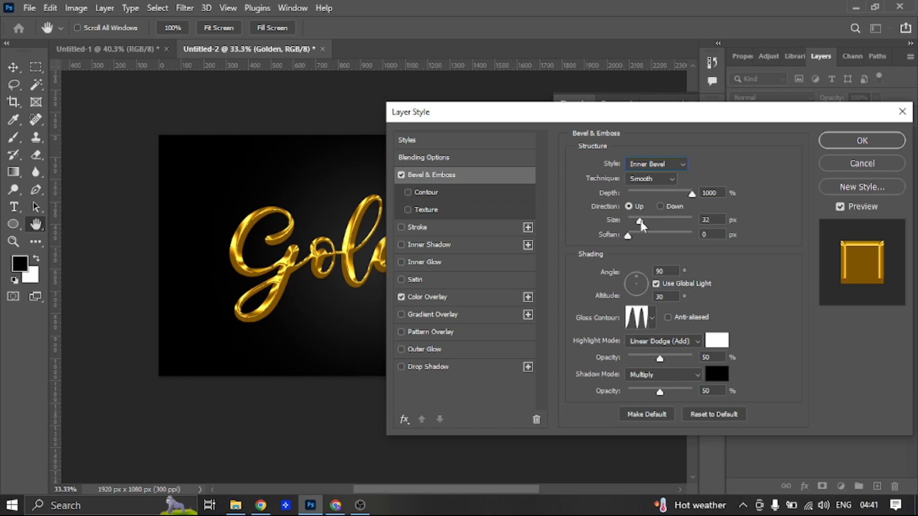
left_click_drag(641, 220, 640, 221)
type("25")
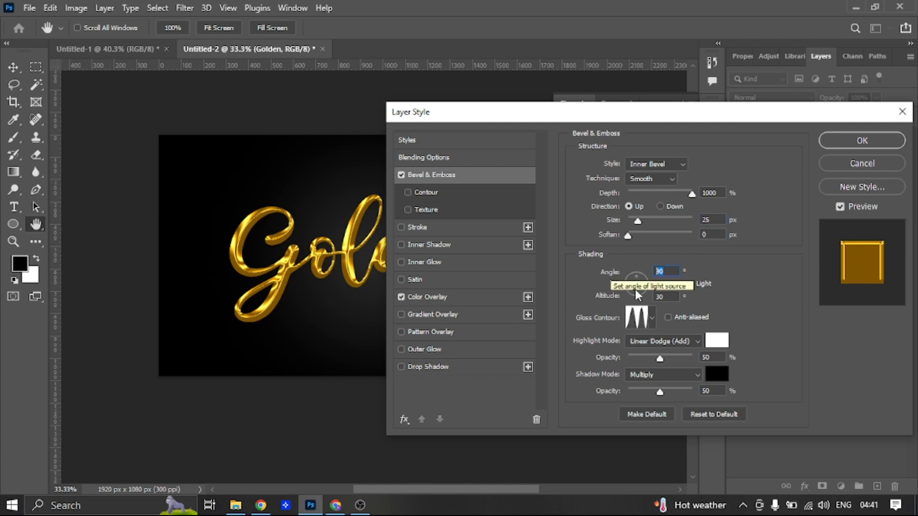
Step: Configure the bevel shading with 30° altitude and a Linear Dodge (Add) highlight at 50% opacity
left_click(660, 297)
left_click(651, 318)
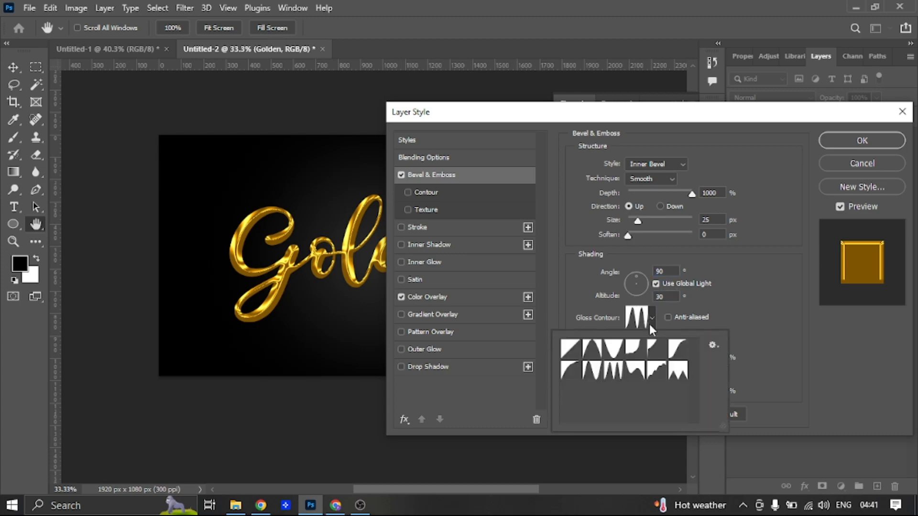
left_click(733, 292)
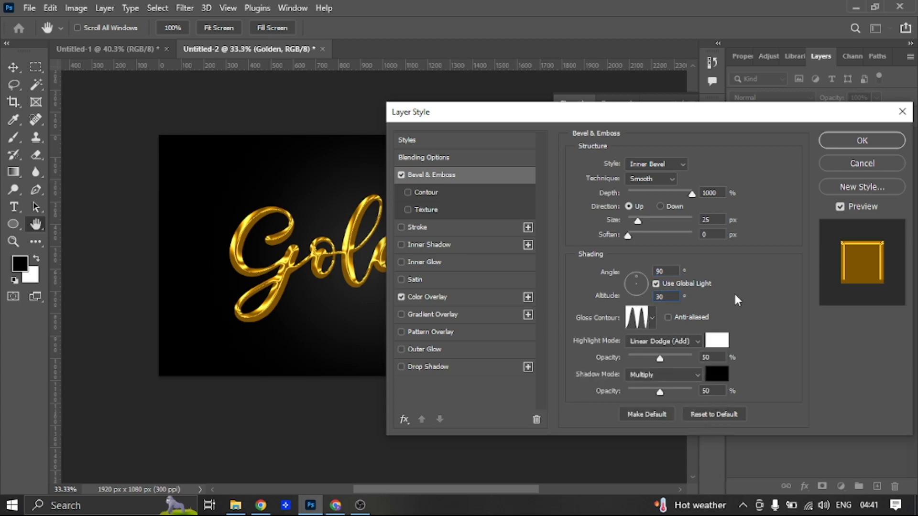
left_click(641, 341)
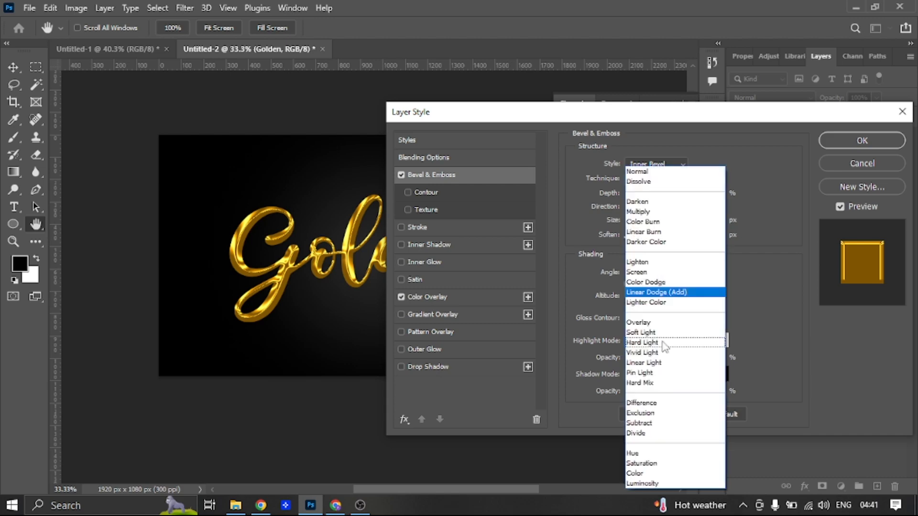
left_click(647, 301)
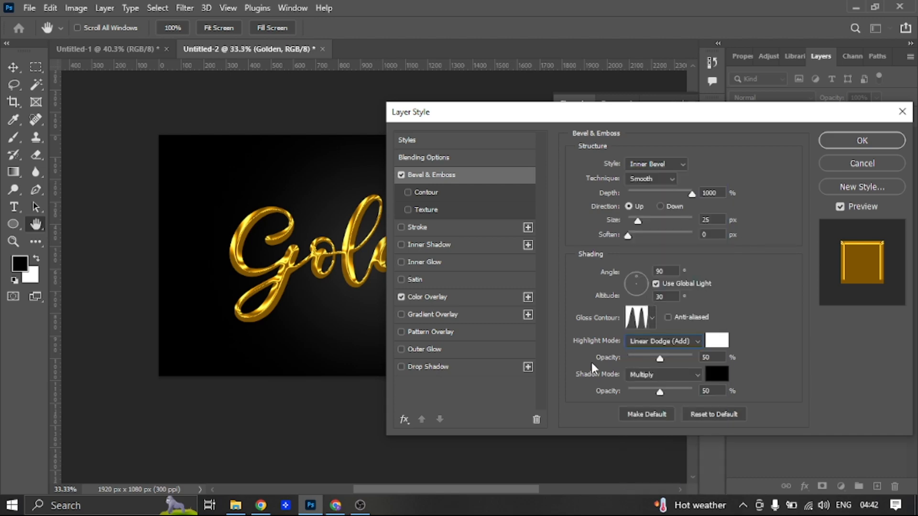
left_click_drag(661, 360, 665, 362)
type("50")
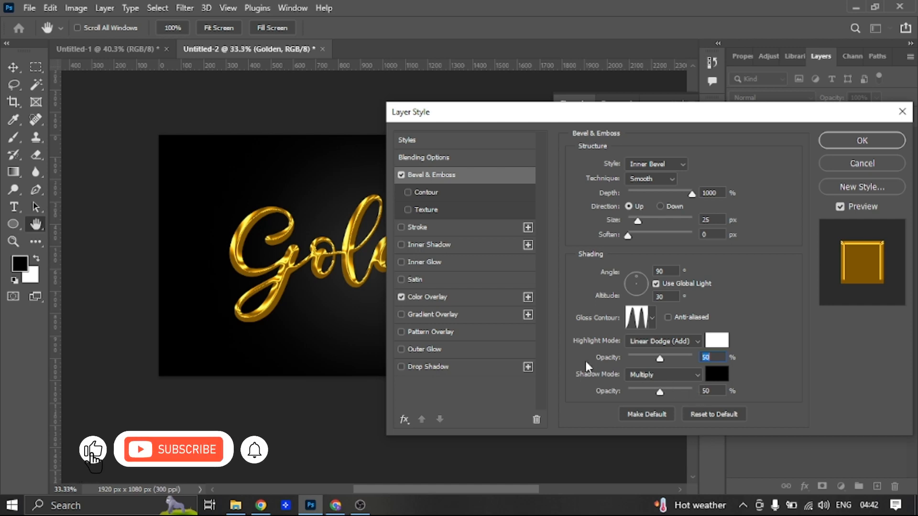
Step: Add a Multiply Drop Shadow with 50% opacity, 25 px distance, 10% spread and 30 px size, and apply the layer style
left_click(426, 367)
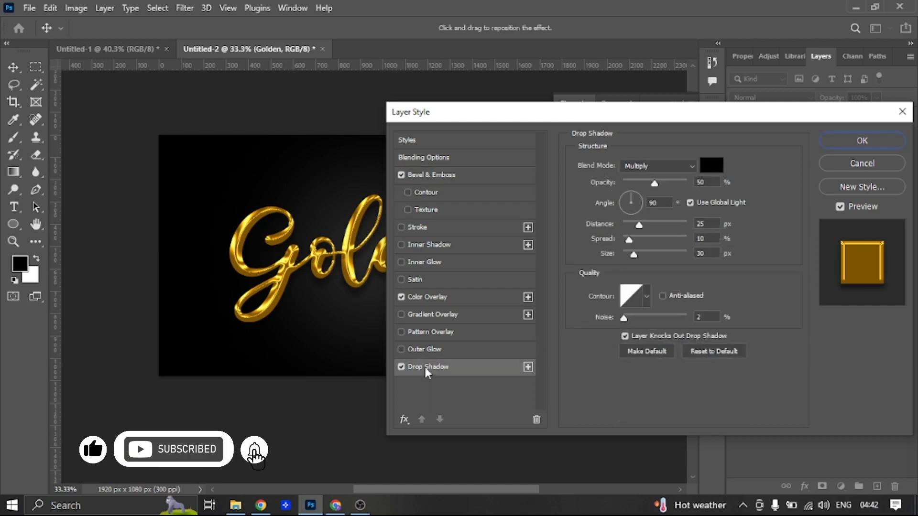
left_click(711, 182)
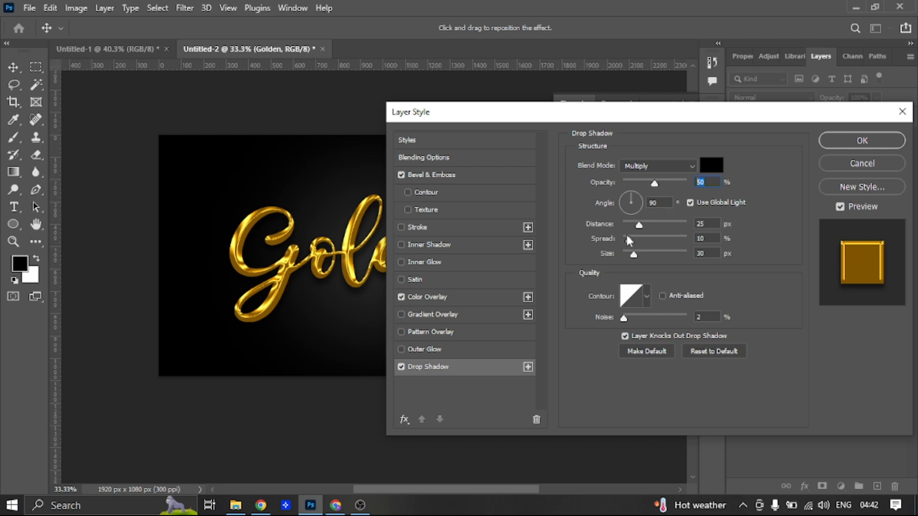
left_click(704, 224)
key("Tab")
key("Tab")
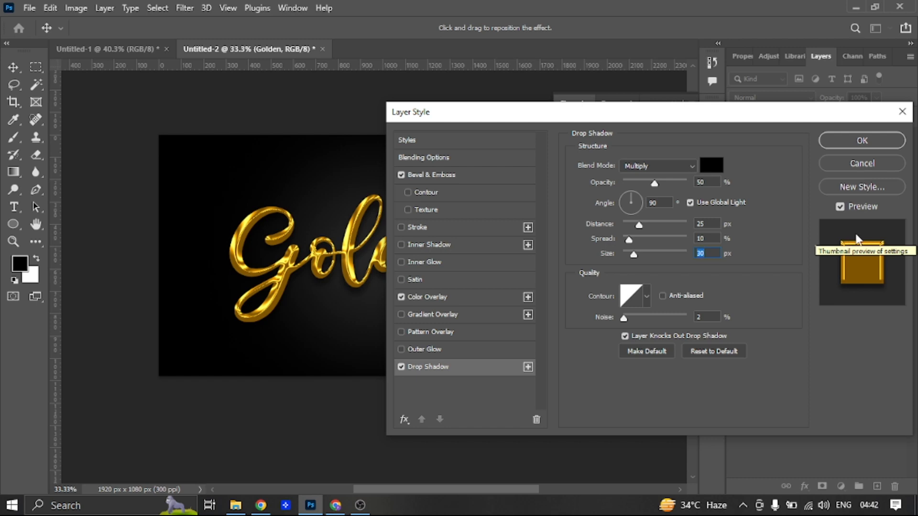
left_click(864, 146)
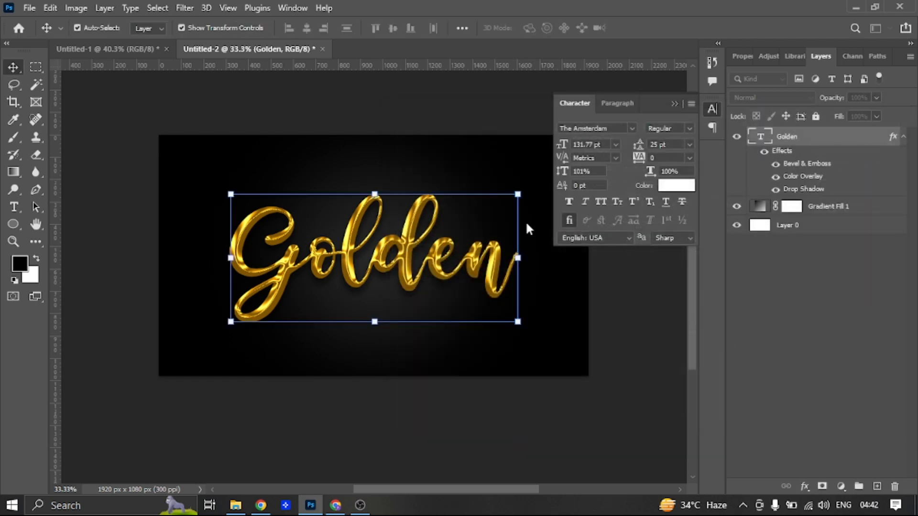
left_click(551, 352)
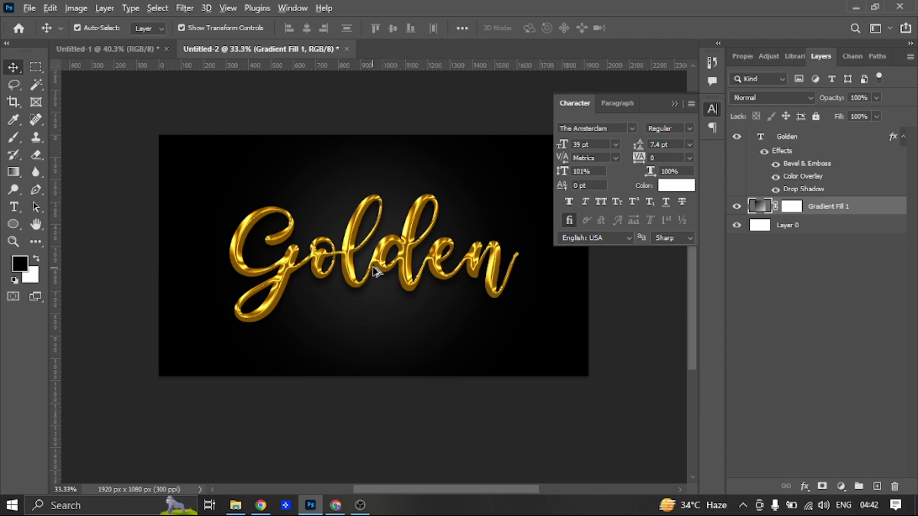
Step: Duplicate the gold "Golden" text and scale the copy to about 36%, placed beneath the last letters of the original
left_click_drag(385, 288, 403, 326)
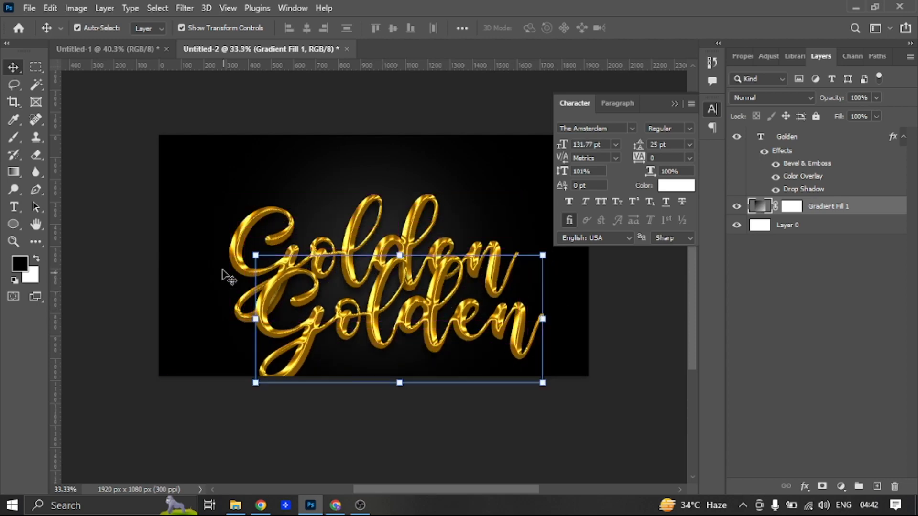
key("ctrl+t")
left_click_drag(253, 249, 410, 337)
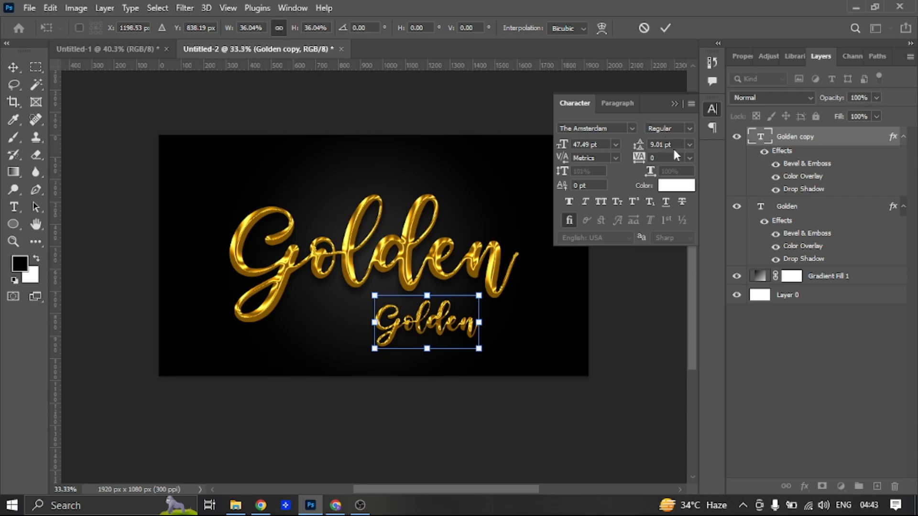
left_click(666, 28)
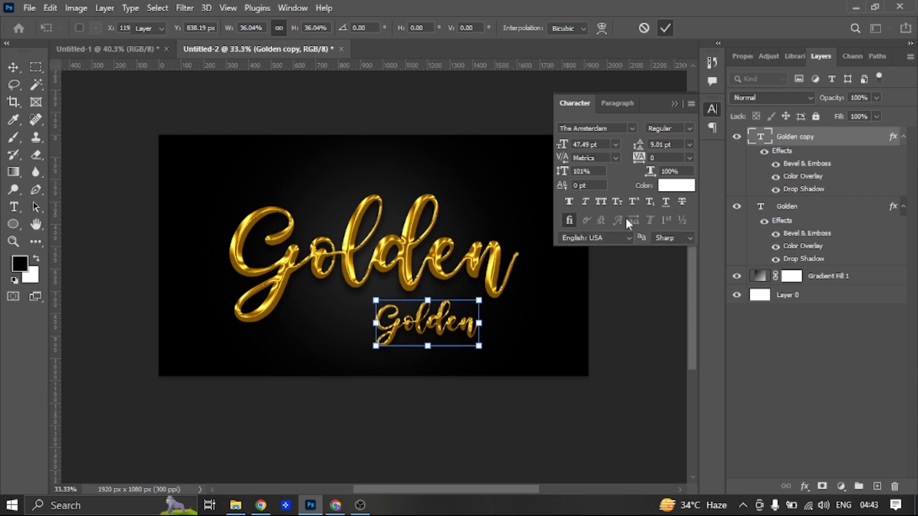
Step: Set the duplicated smaller text's font to Georgia and replace its wording with "Text Effect"
left_click(633, 128)
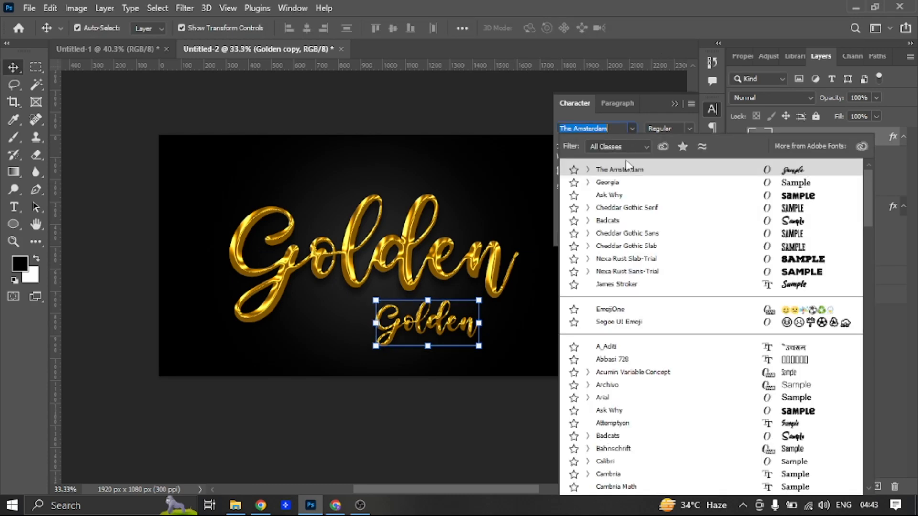
left_click(613, 184)
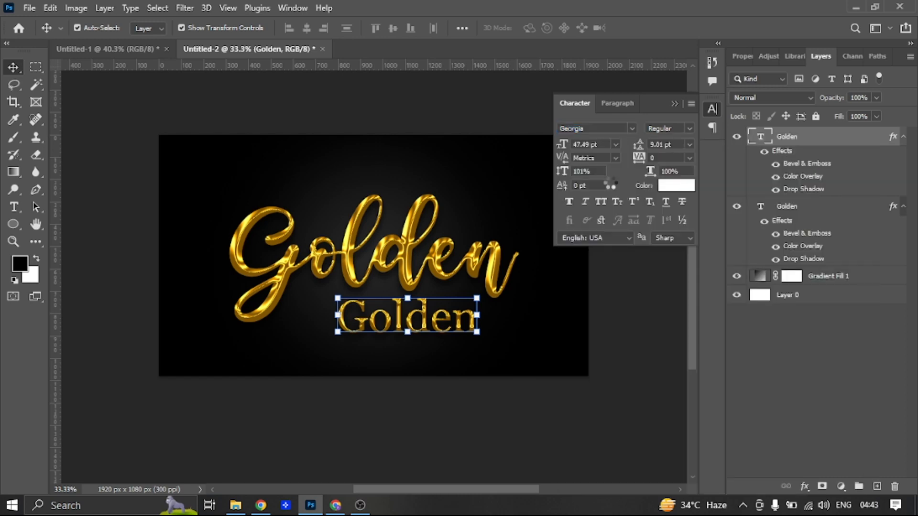
double_click(398, 319)
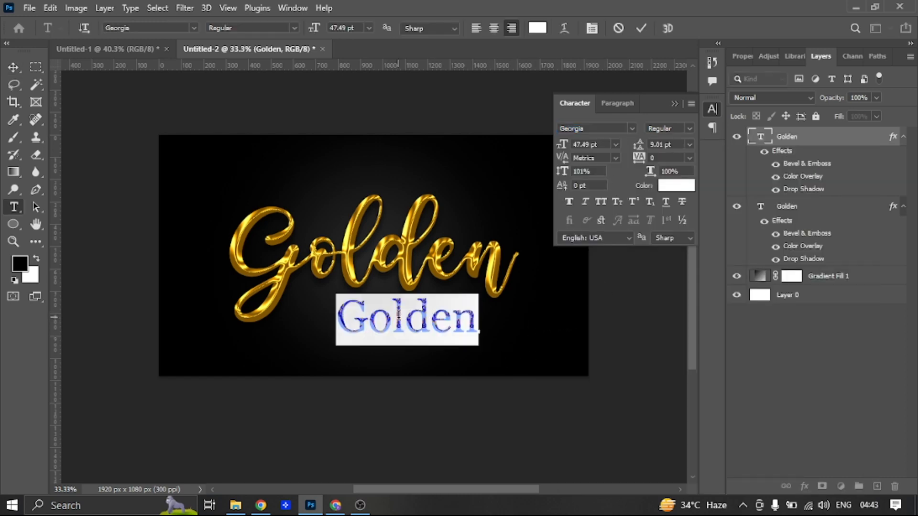
type("Text")
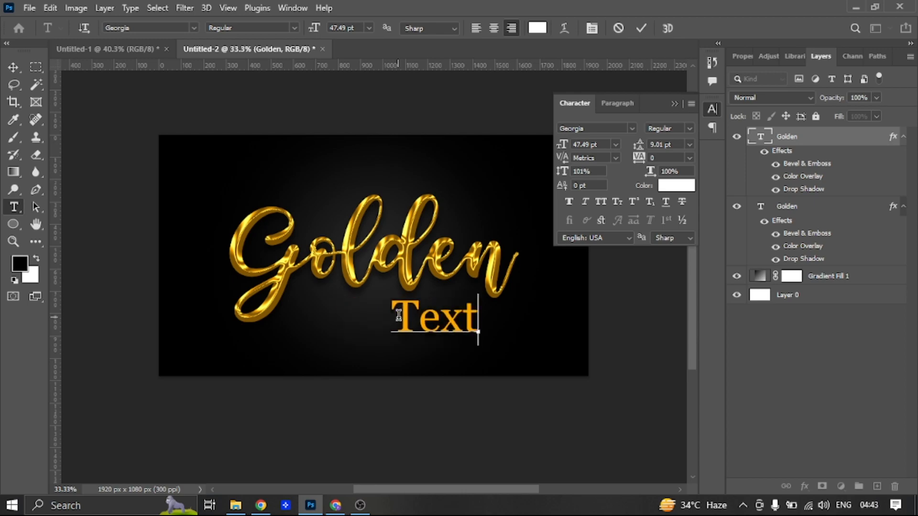
type(" E")
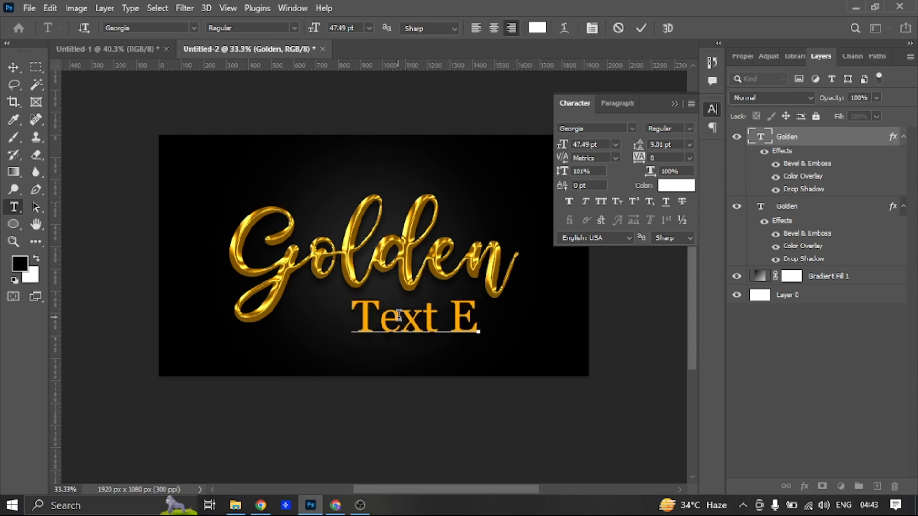
type("ffect")
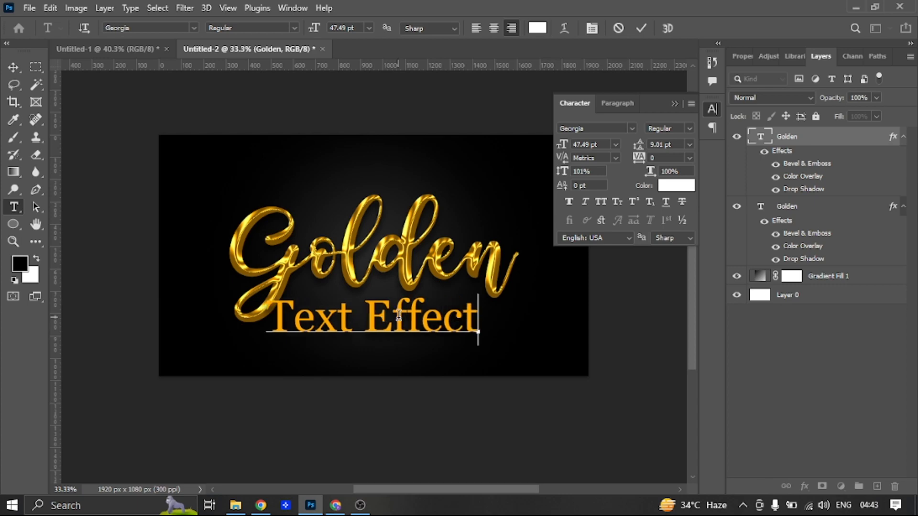
left_click(642, 29)
Step: Scale the "Text Effect" subtitle to about 62% and place it just beneath the last letters of "Golden"
key("v")
left_click_drag(266, 298, 343, 311)
mouse_move(445, 333)
left_mouse_down()
mouse_move(471, 325)
mouse_move(438, 322)
left_mouse_up()
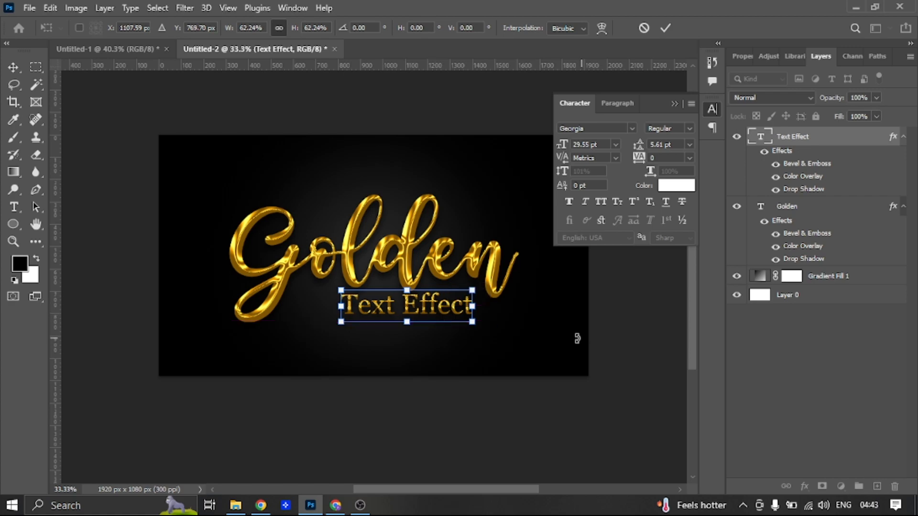
key("Down")
key("Down")
mouse_move(442, 317)
left_mouse_down()
mouse_move(423, 311)
mouse_move(433, 316)
left_mouse_up()
scroll(445, 316, "up", 3)
left_click(664, 28)
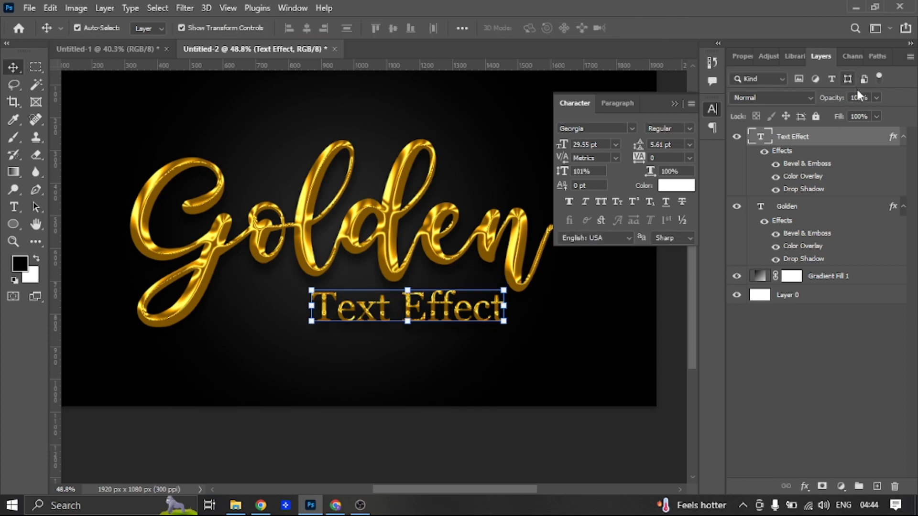
Step: Try a Drop Shadow distance of 0 px on the "Text Effect" layer and reset it to 25 px
double_click(807, 190)
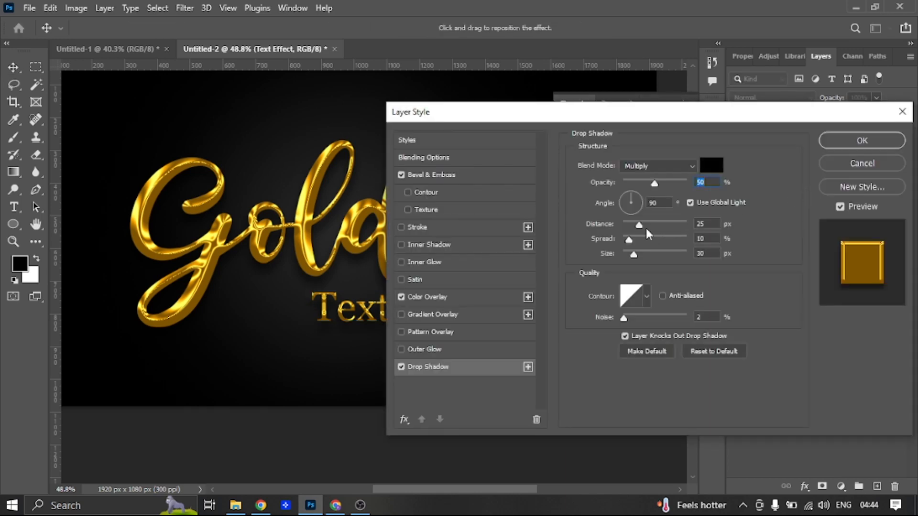
left_click_drag(638, 225, 635, 227)
left_click_drag(635, 229, 621, 227)
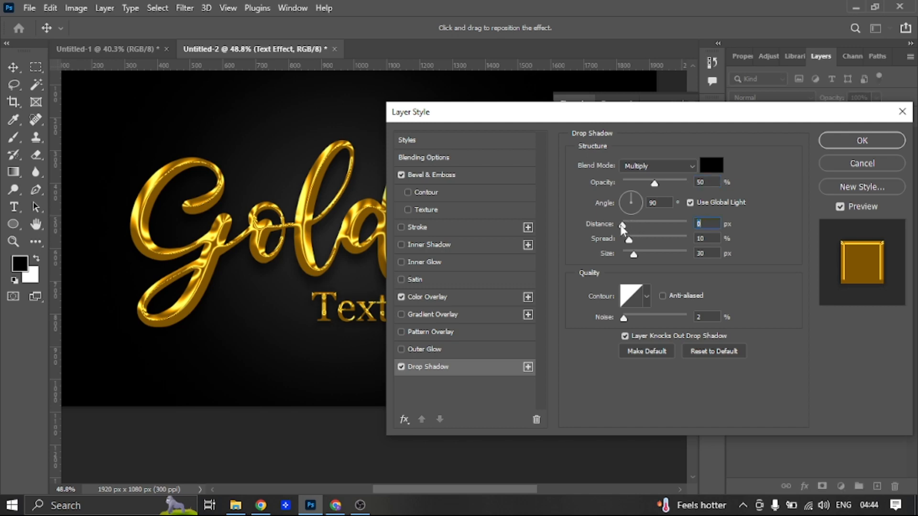
type("25")
Step: Reduce the Bevel & Emboss size of the "Text Effect" layer and apply the layer style
left_click(428, 176)
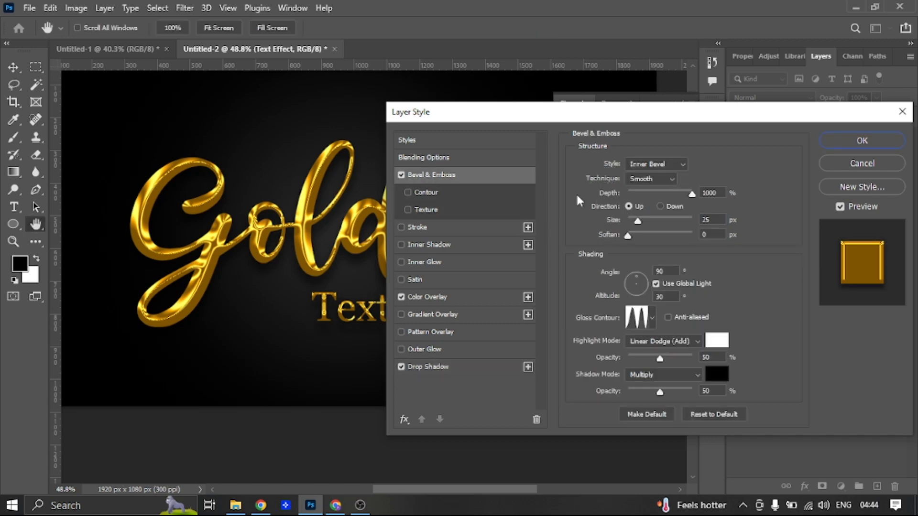
left_click_drag(635, 221, 634, 223)
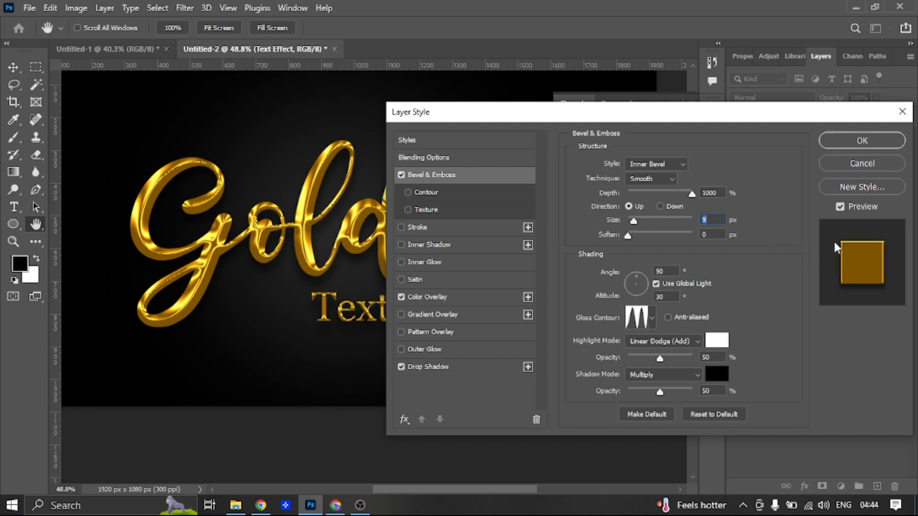
type("5")
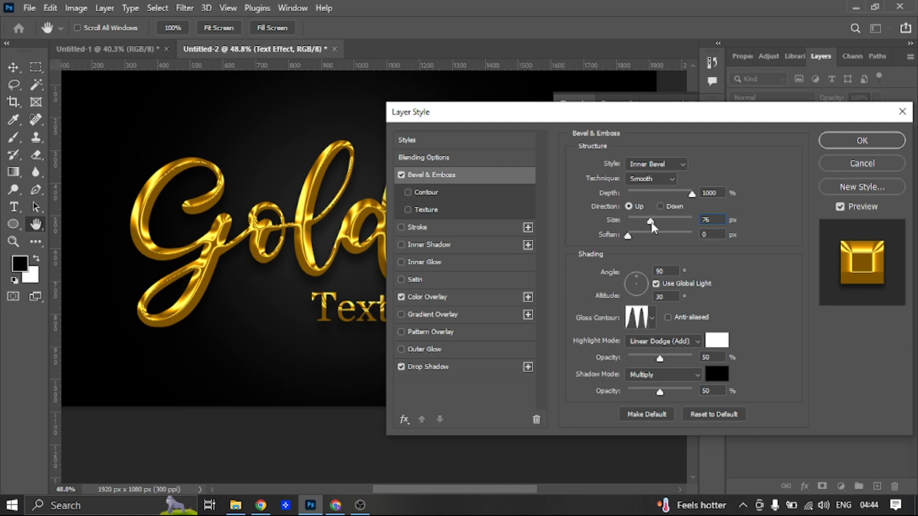
left_click(632, 225)
left_click(861, 141)
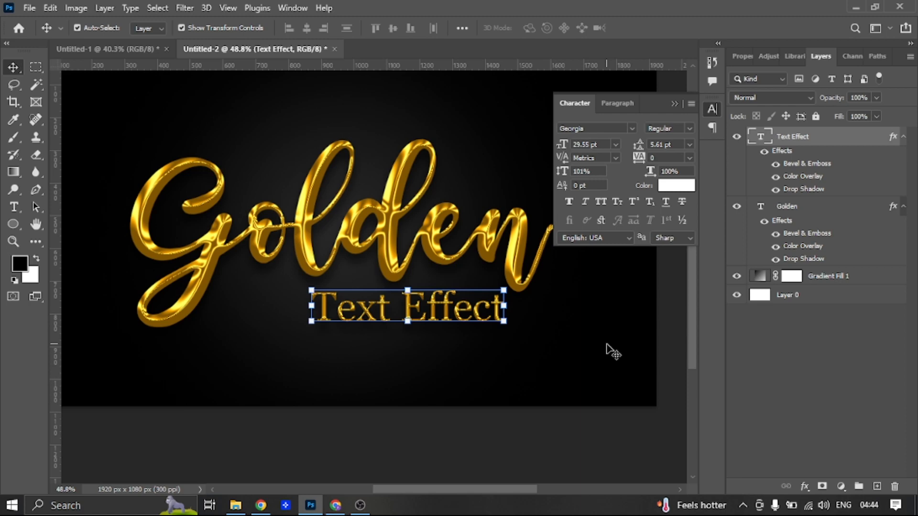
Step: Shift the "Text Effect" subtitle slightly right, then deselect all layers and collapse the Character settings
left_click_drag(434, 309, 443, 312)
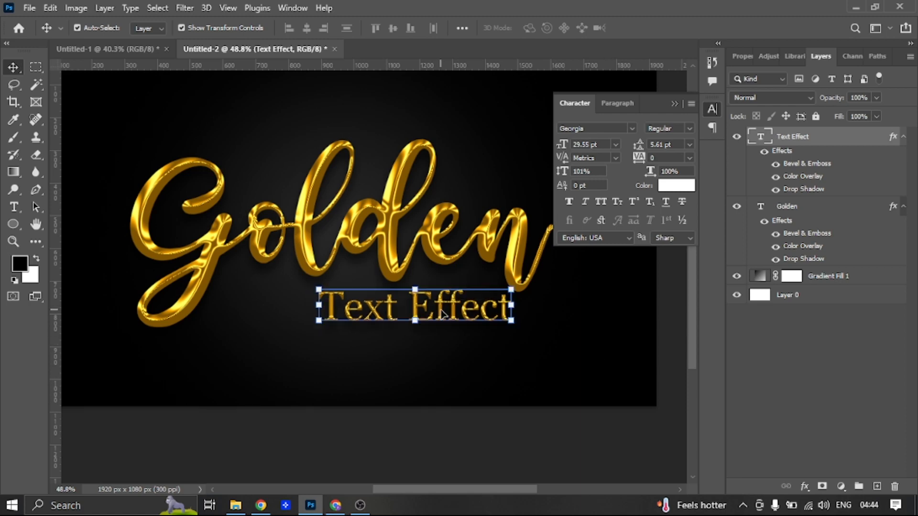
left_click(566, 327)
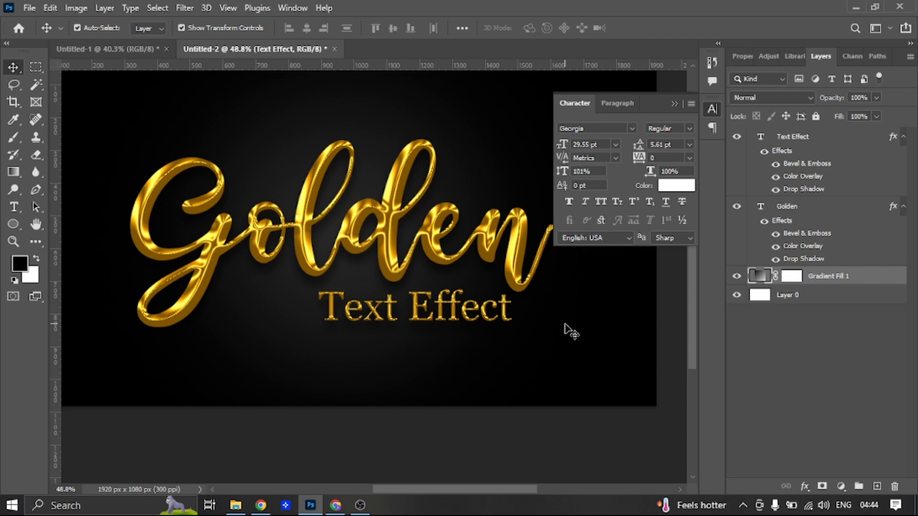
left_click(678, 300)
left_click(674, 103)
scroll(303, 317, "up", 1)
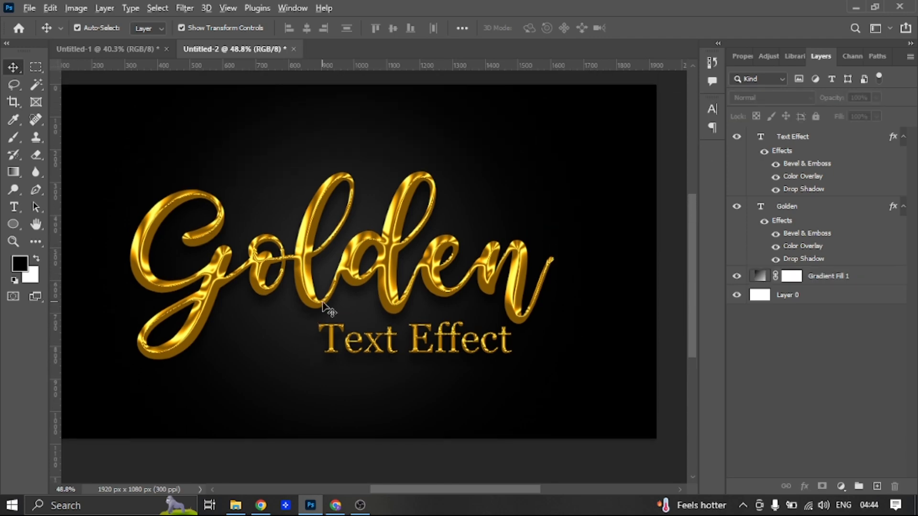
scroll(328, 308, "down", 2)
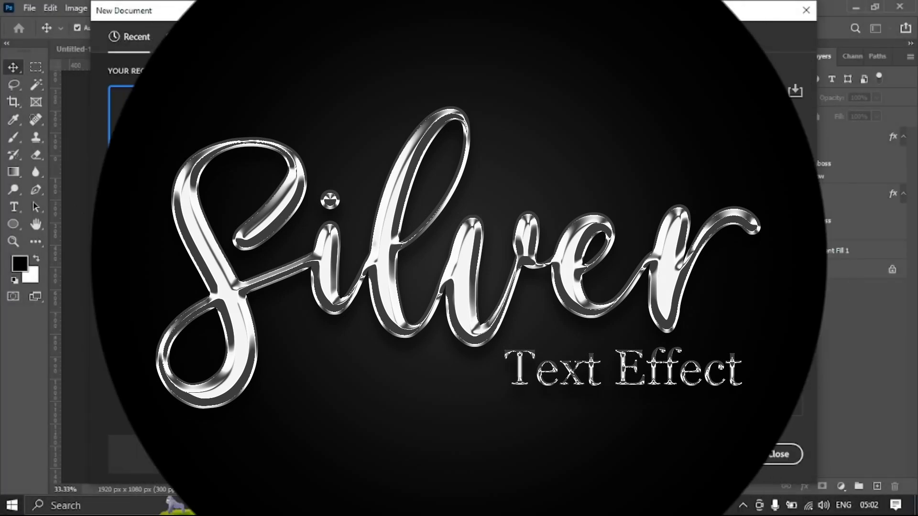
Step: Create a new 1920 x 1080 px, 300 ppi document and add a Gradient fill layer above its background
left_click(286, 138)
left_click(719, 454)
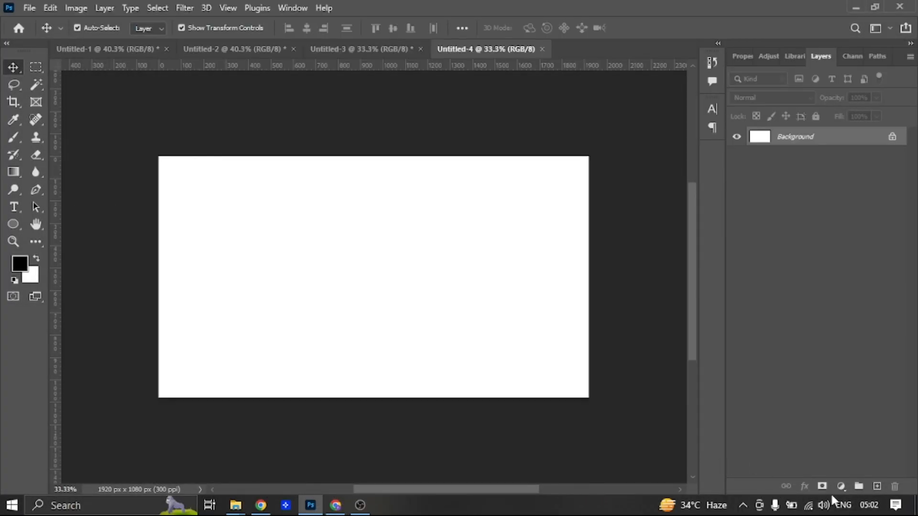
left_click(842, 487)
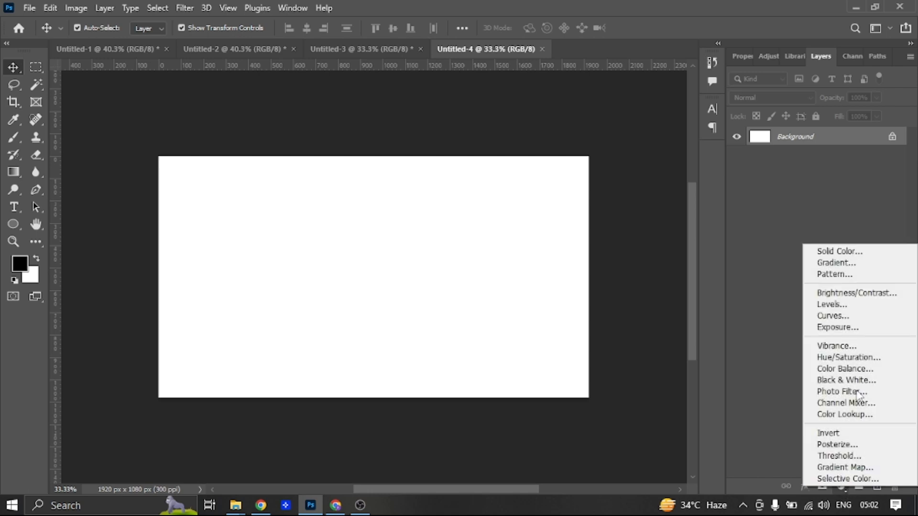
left_click(844, 260)
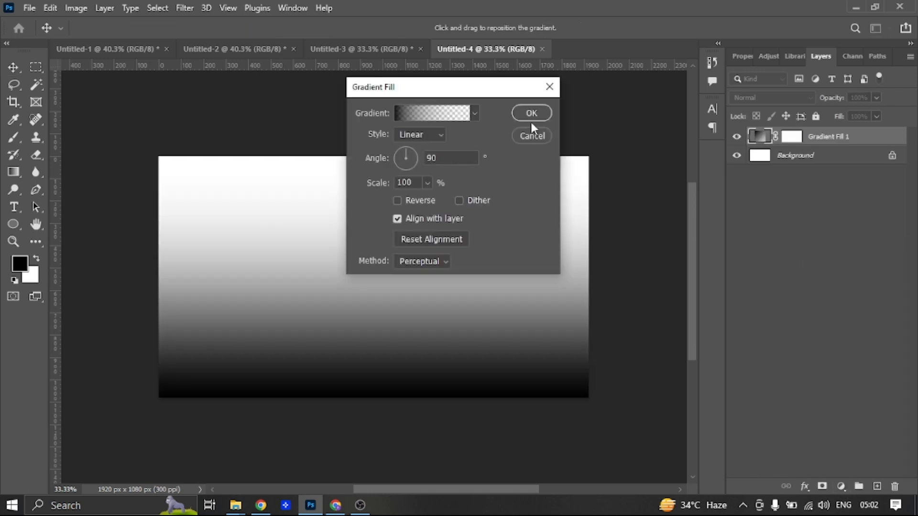
Step: Set the opacity of the gradient's transparent end stop to 100%
left_click(448, 116)
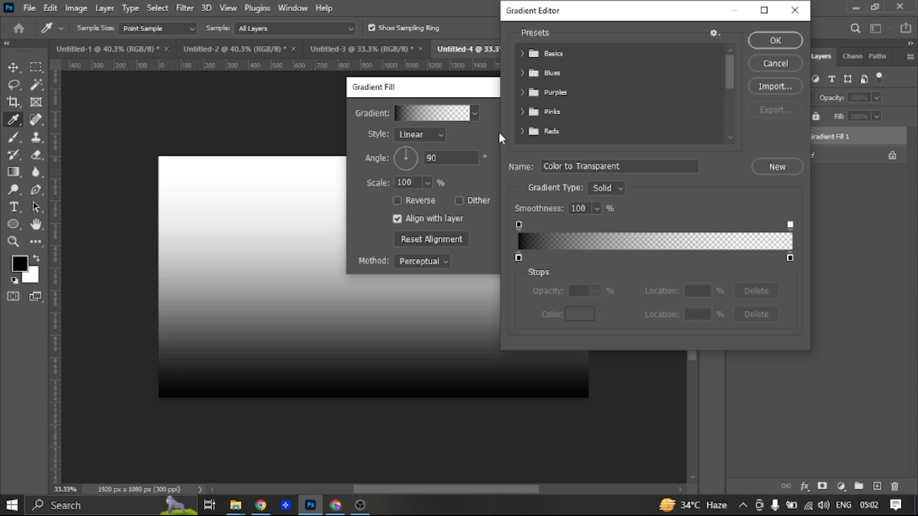
left_click(519, 258)
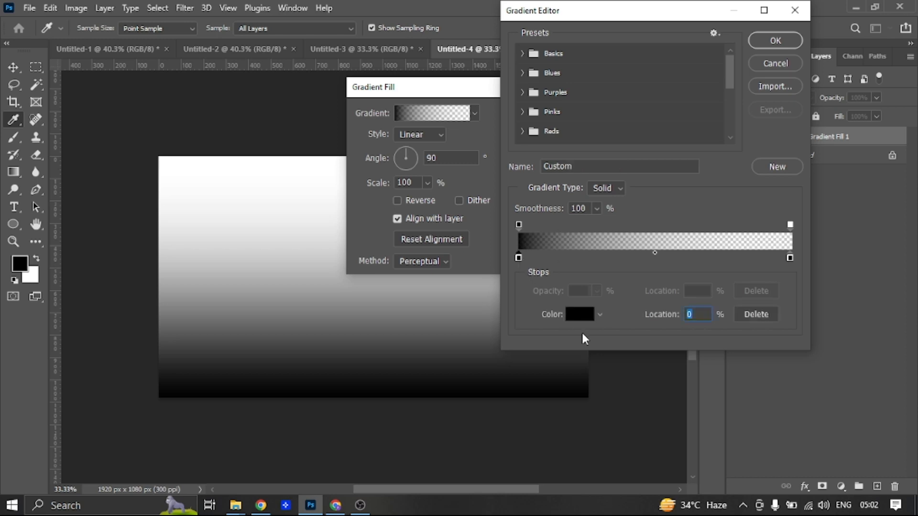
left_click(789, 258)
left_click(790, 225)
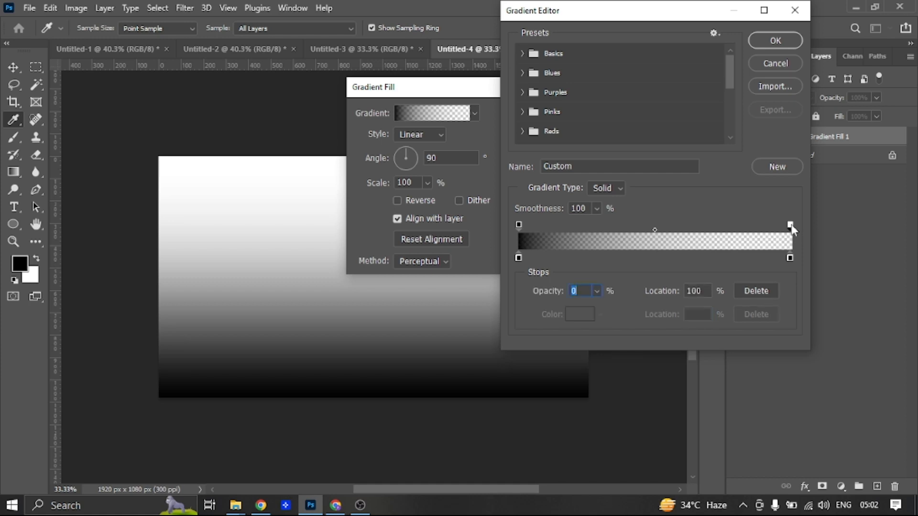
left_click(597, 292)
left_click_drag(596, 309, 681, 307)
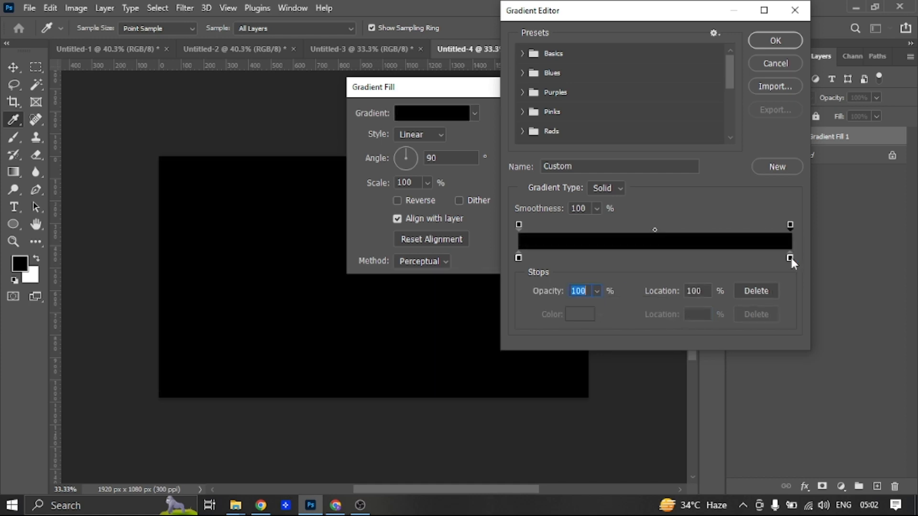
Step: Change the gradient's end color stop to #282828 and accept the edited gradient
left_click(790, 257)
left_click(573, 318)
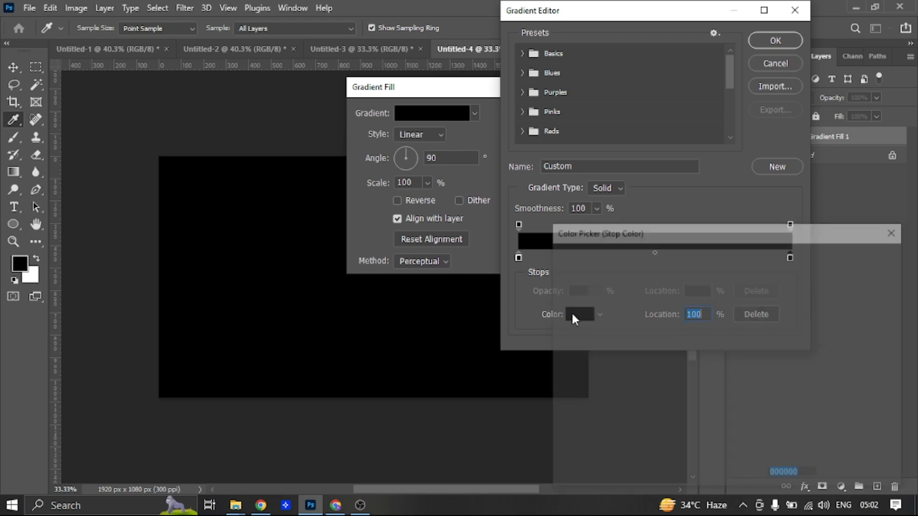
left_click(571, 314)
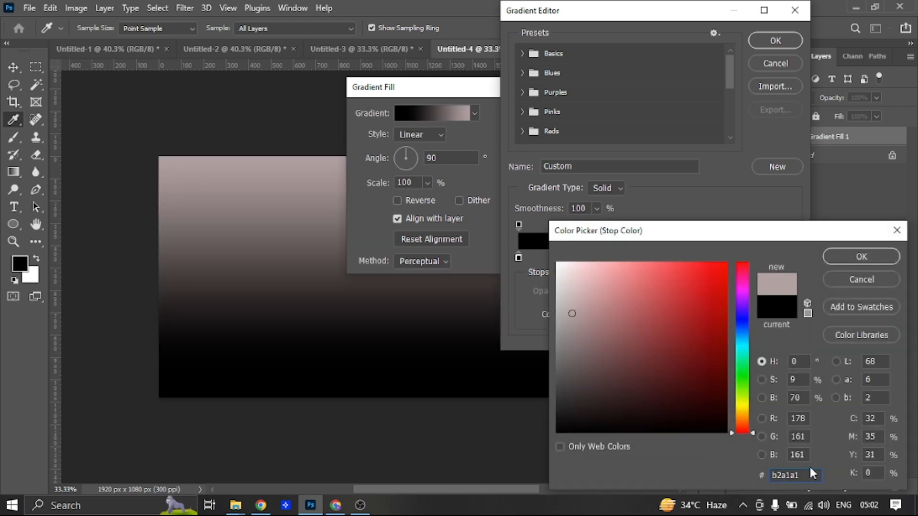
double_click(809, 476)
type("2")
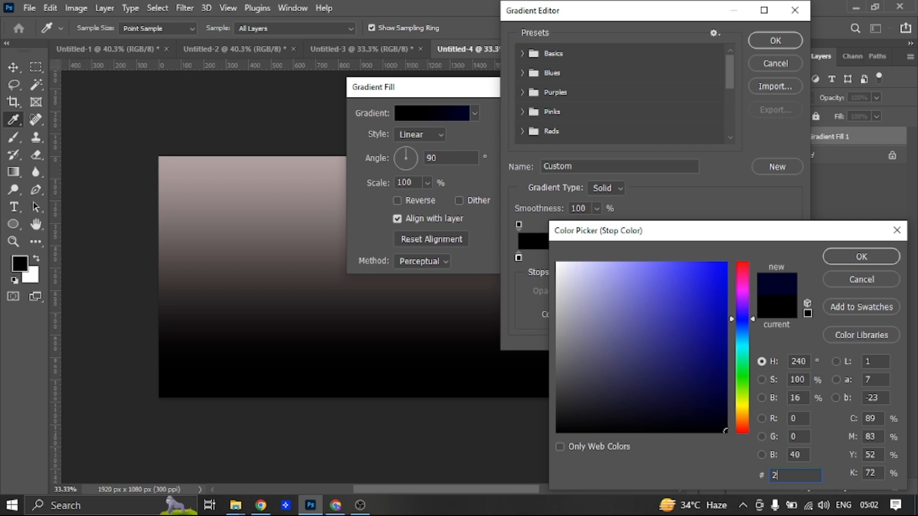
type("82828")
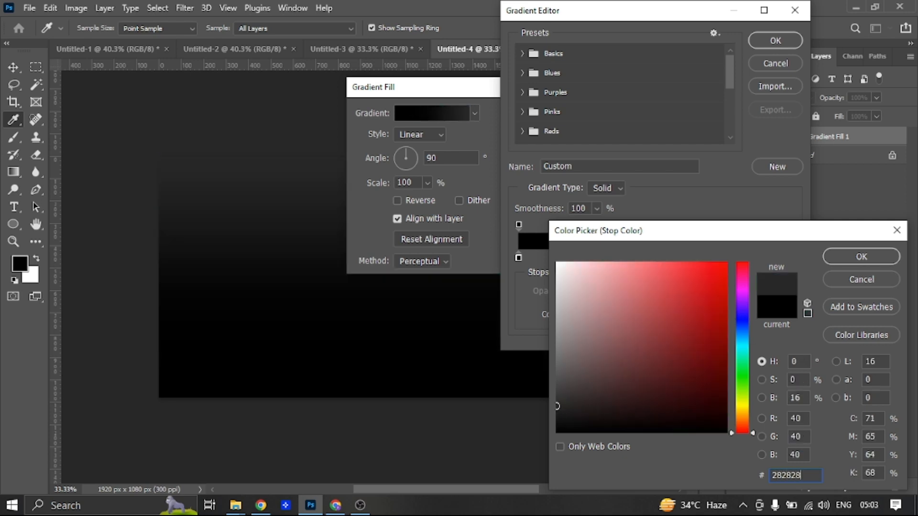
left_click(861, 258)
left_click(787, 42)
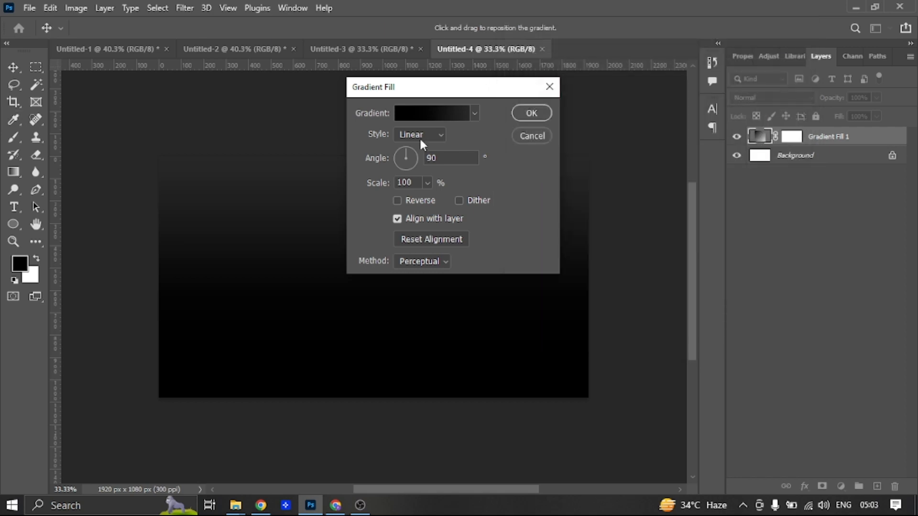
Step: Make the gradient fill Radial with Reverse and Dither enabled at an angle of 171.85°, and apply it
left_click(420, 137)
left_click(419, 162)
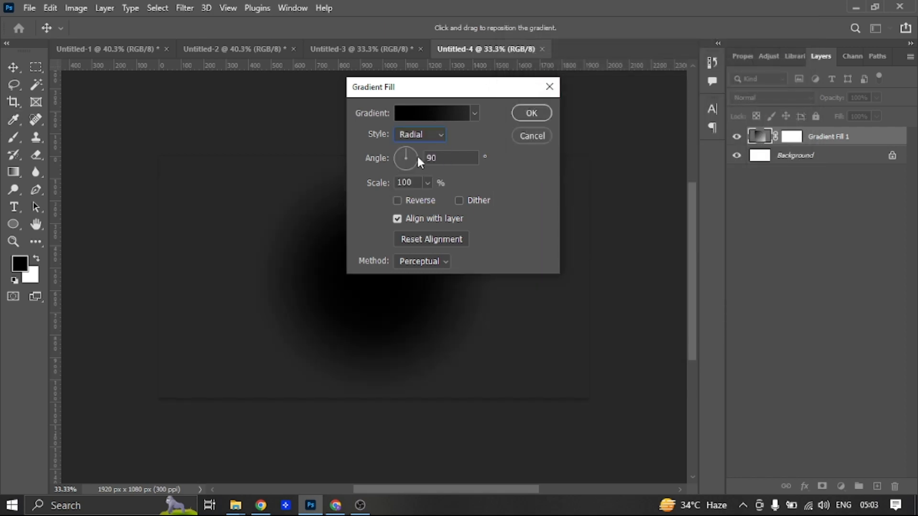
left_click(397, 201)
left_click(459, 201)
mouse_move(412, 163)
left_mouse_down()
mouse_move(401, 151)
mouse_move(412, 153)
mouse_move(397, 157)
left_mouse_up()
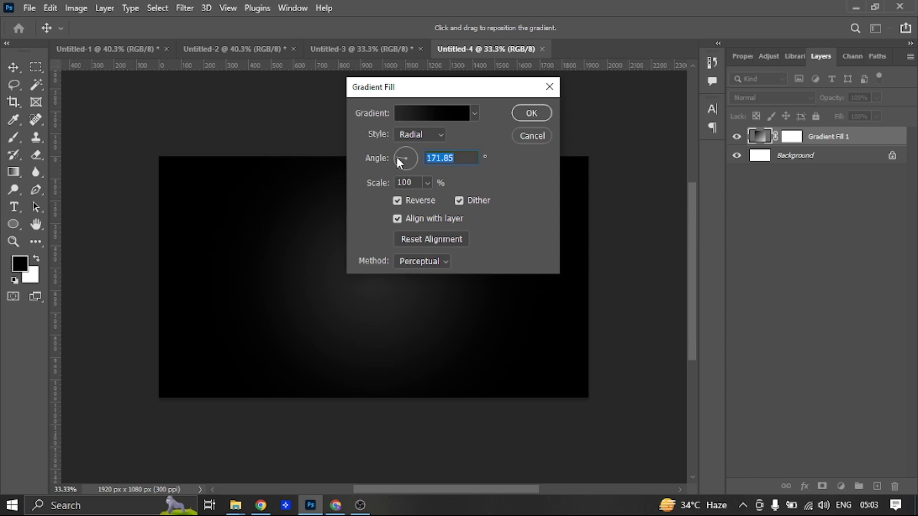
left_click(528, 113)
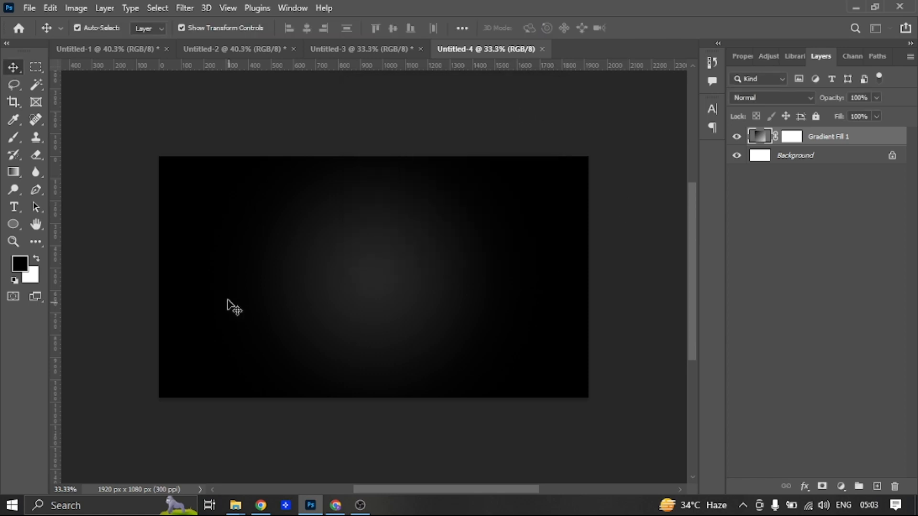
Step: Add the horizontal text "Silver" in the The Amsterdam font on the dark gradient canvas
left_click(13, 208)
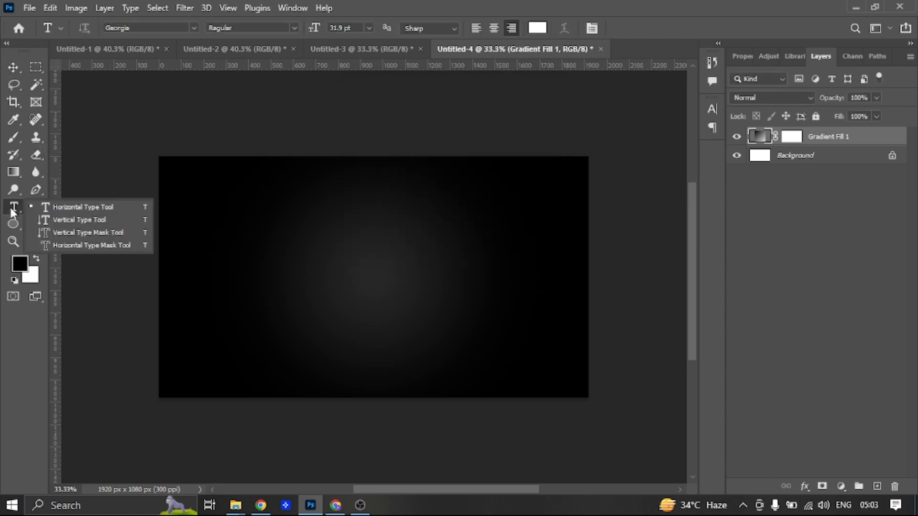
left_click(110, 212)
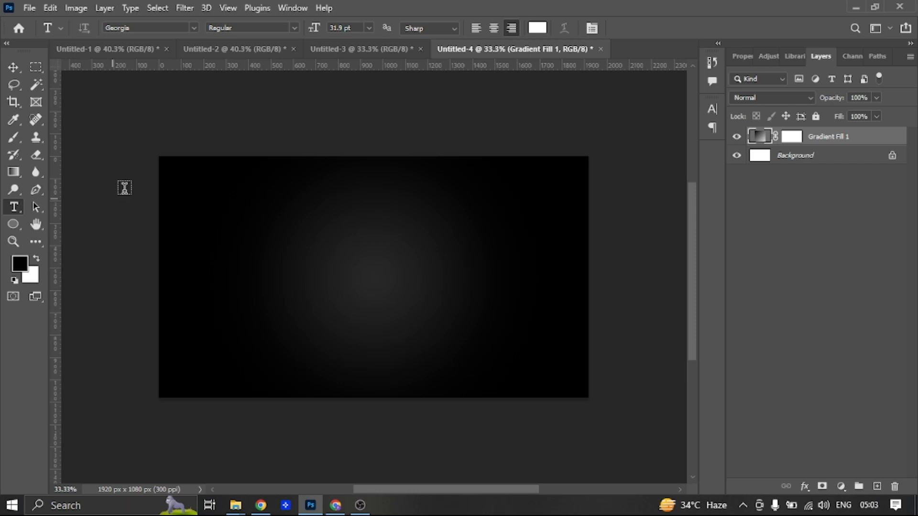
left_click(195, 27)
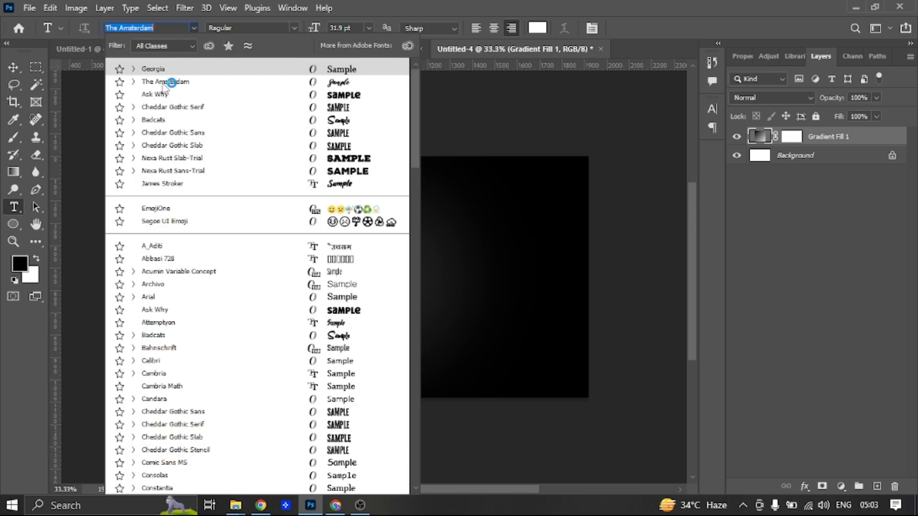
left_click(165, 84)
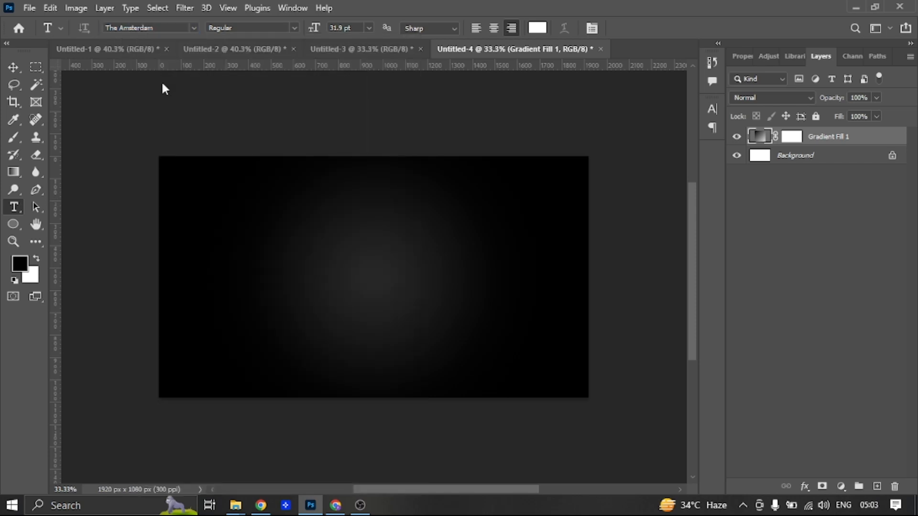
left_click(261, 259)
type("Silver")
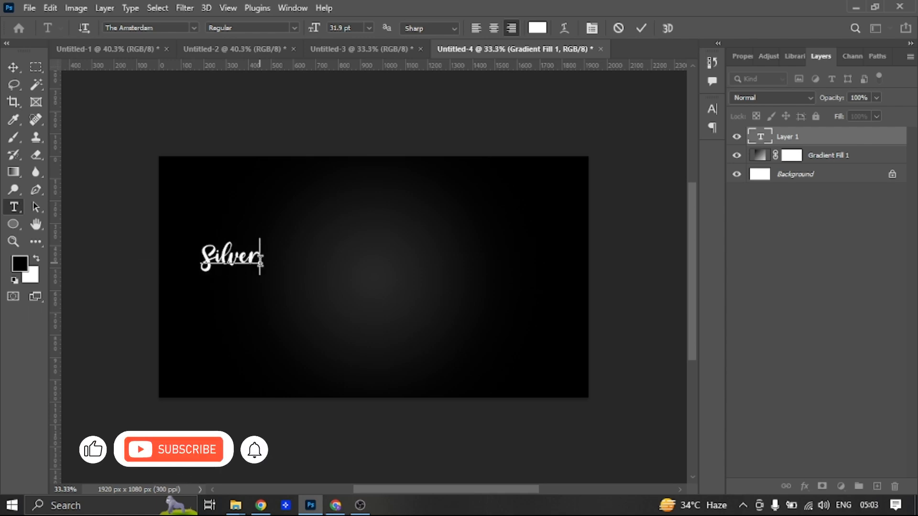
Step: Scale the "Silver" text proportionally to about 483%, center it on the canvas and apply the transform
left_click(11, 69)
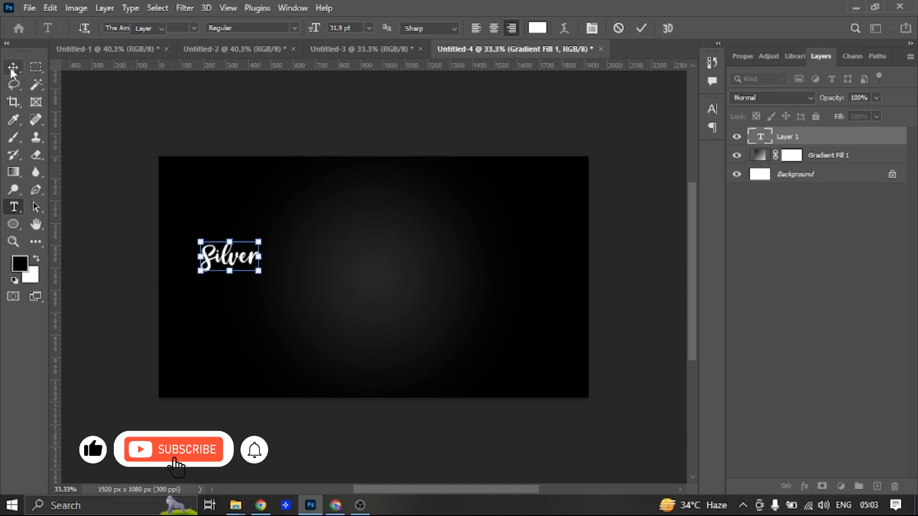
left_click_drag(260, 272, 521, 350)
left_click_drag(348, 350, 377, 301)
left_click(665, 30)
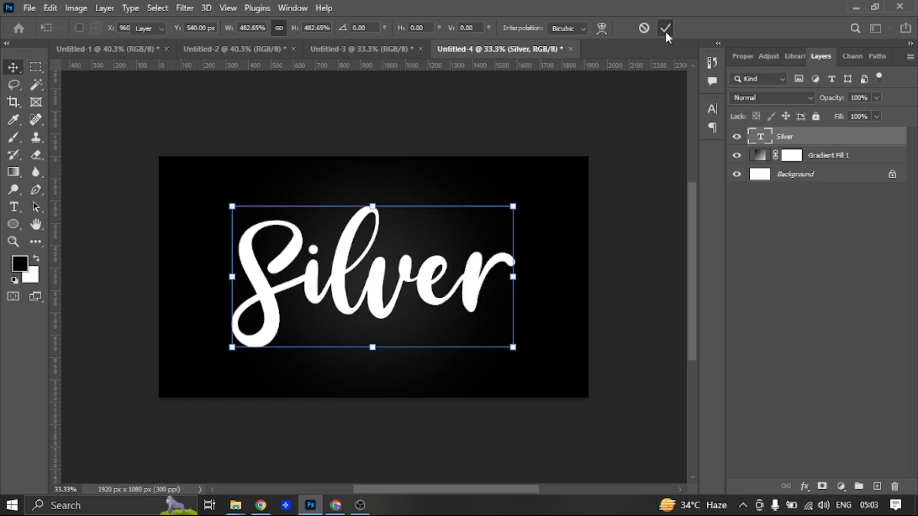
Step: Add a Color Overlay effect to the Silver layer with Normal blending, 100% opacity and color #f3f3f3
left_click(805, 486)
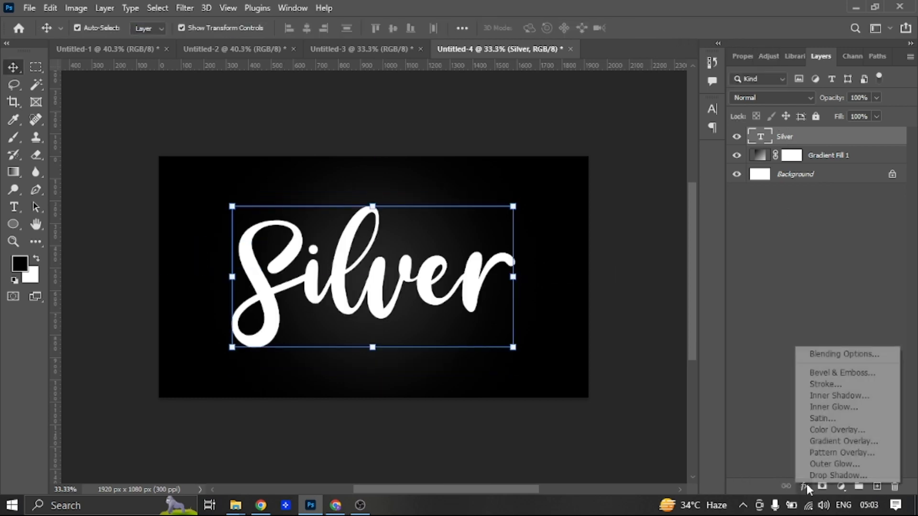
left_click(818, 356)
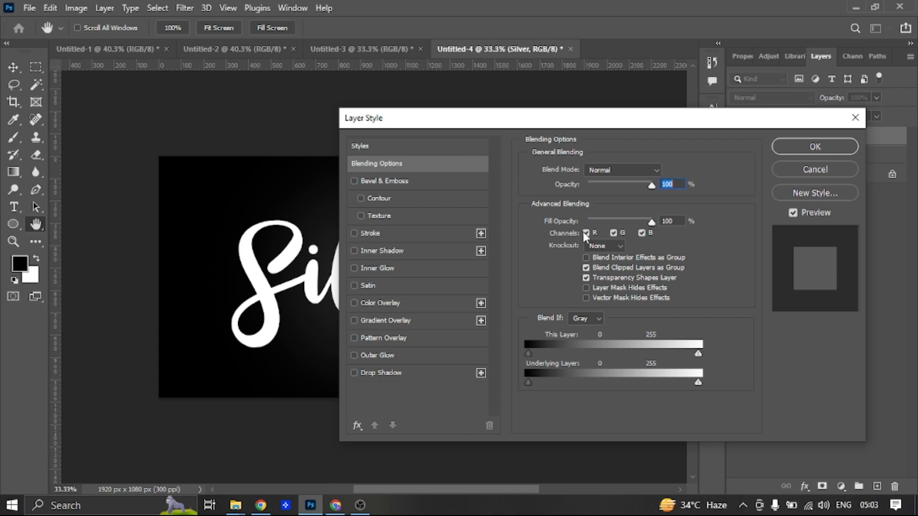
left_click(382, 303)
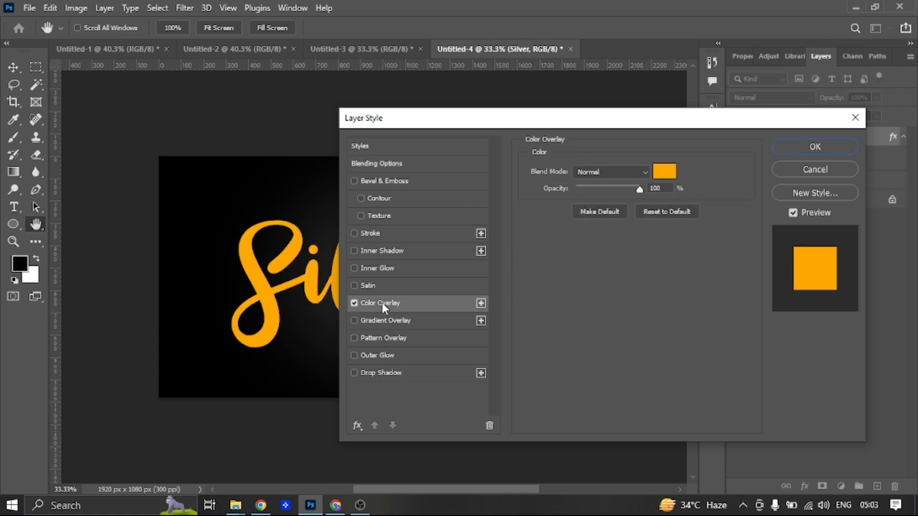
left_click(662, 178)
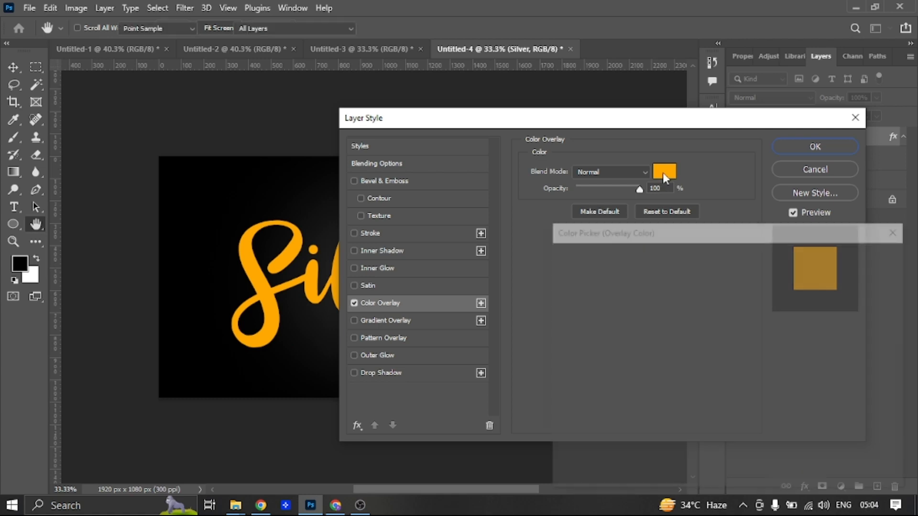
left_click(558, 275)
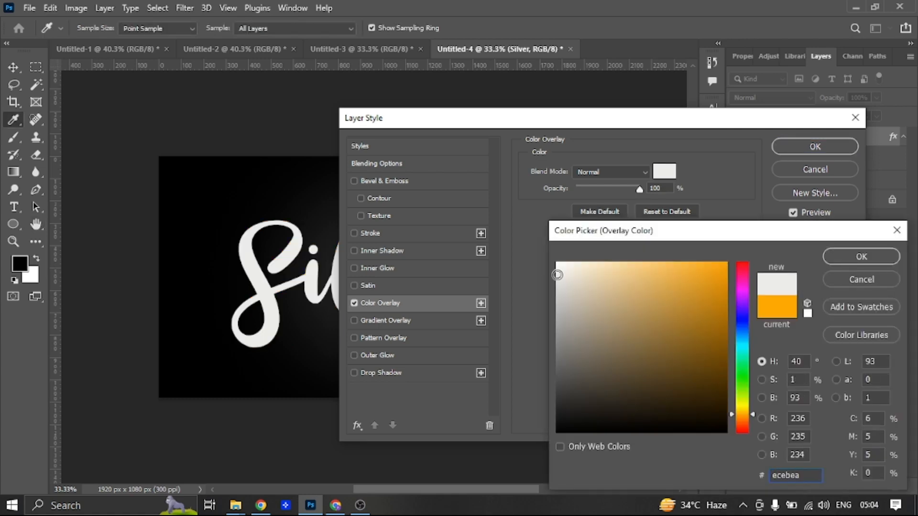
left_click_drag(557, 275, 556, 272)
left_click_drag(558, 273, 554, 270)
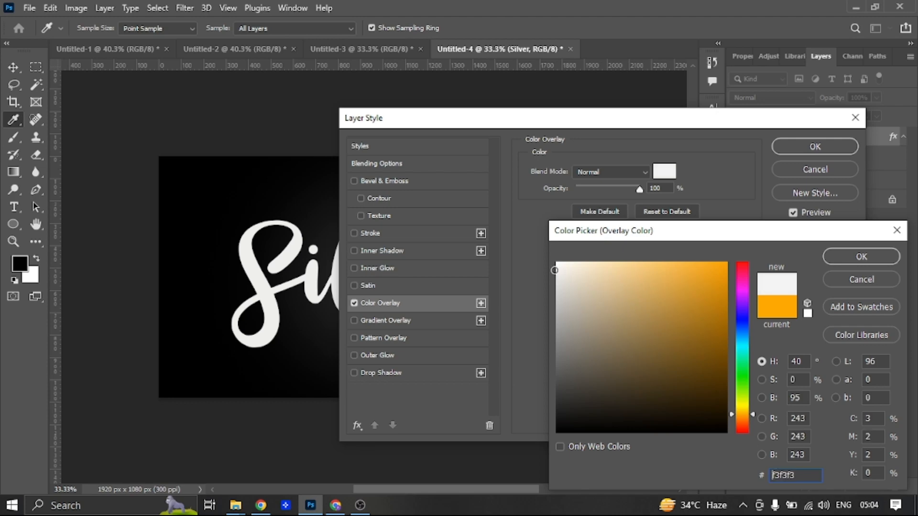
left_click(862, 257)
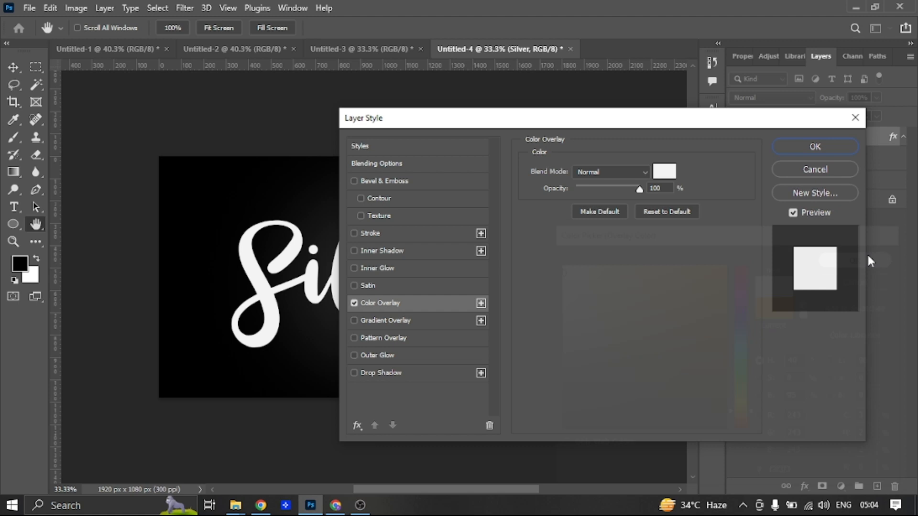
Step: Enable Bevel & Emboss on the Silver layer as a Smooth Inner Bevel with 1000% depth and 20 px size
left_click(380, 181)
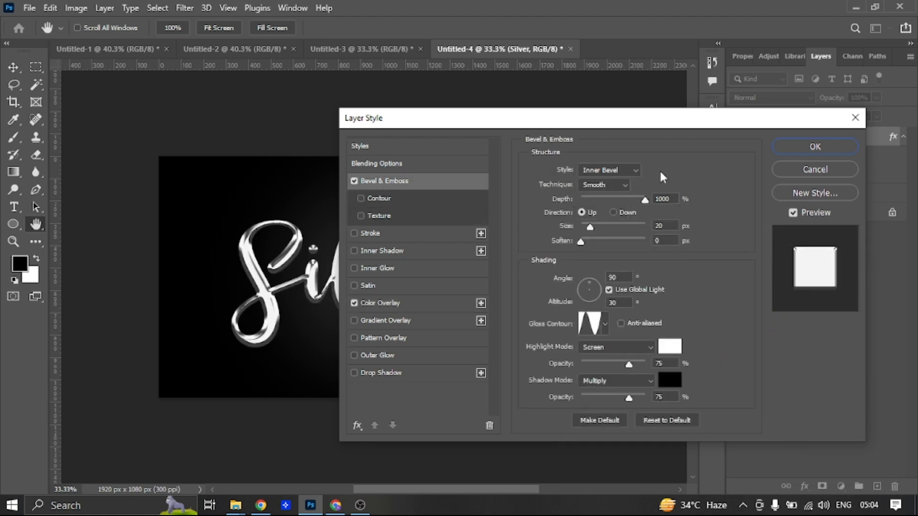
left_click(634, 171)
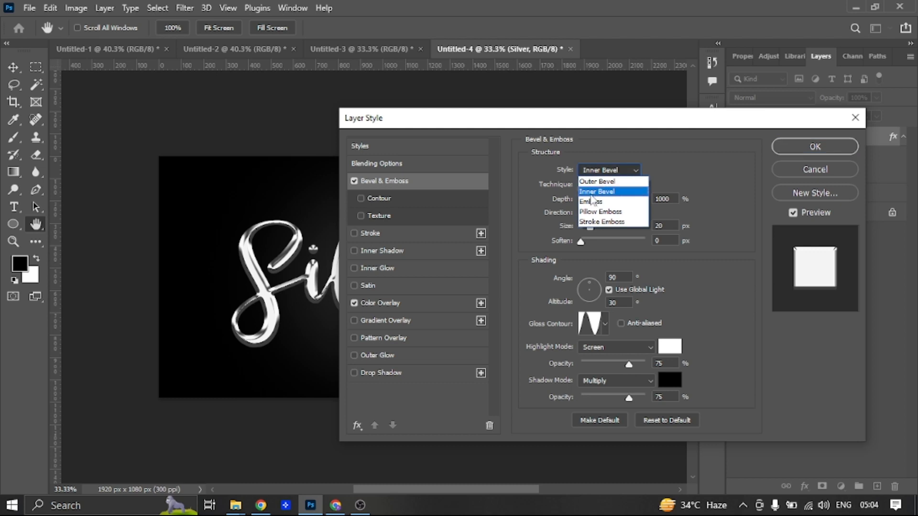
left_click(591, 195)
left_click(603, 185)
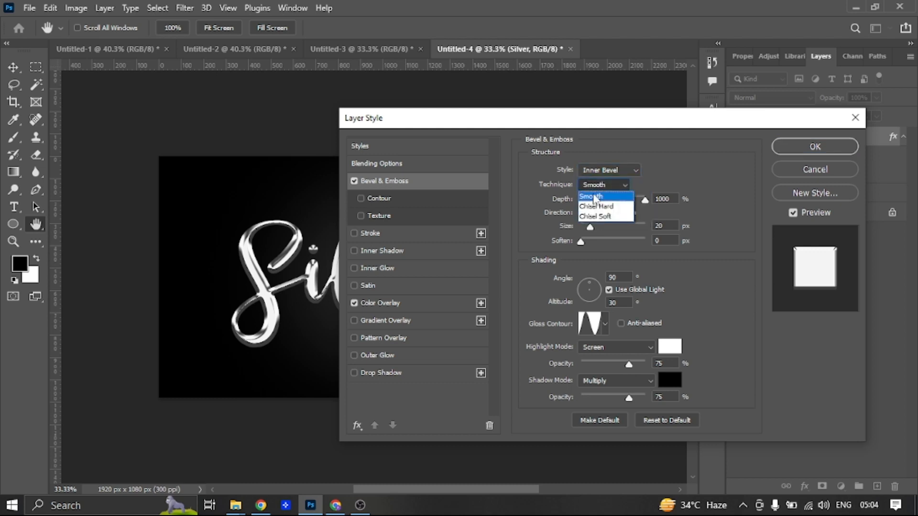
left_click(595, 198)
left_click_drag(678, 201, 655, 225)
type("20")
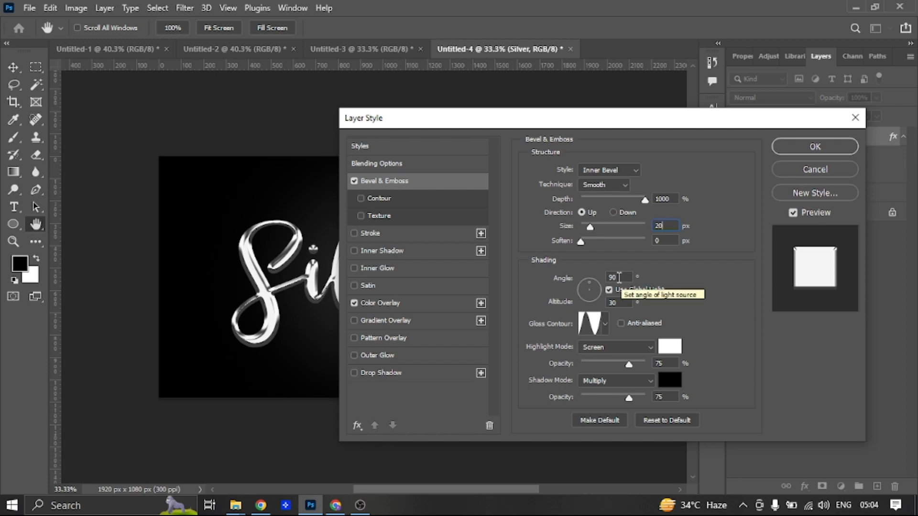
Step: Set the bevel shading to a 90° angle, Ring gloss contour and Screen highlight mode, with highlight and shadow opacity at 75%
double_click(621, 277)
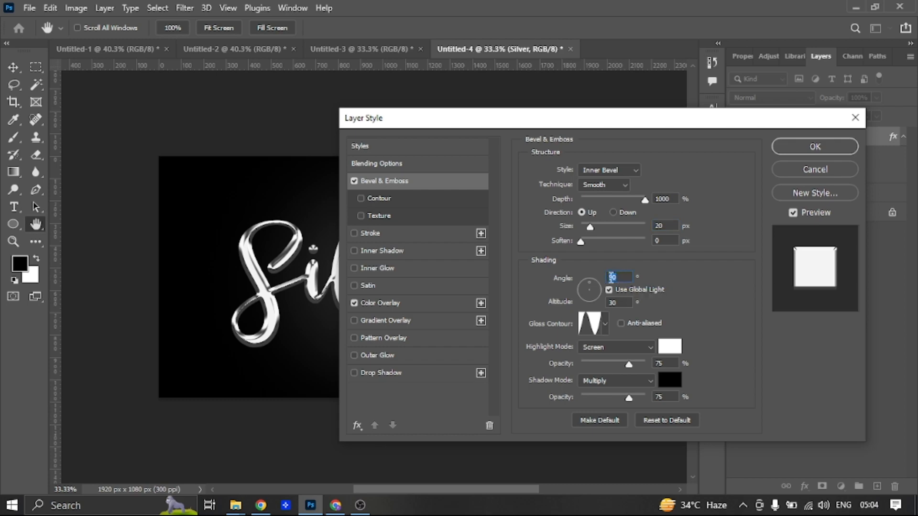
left_click(606, 324)
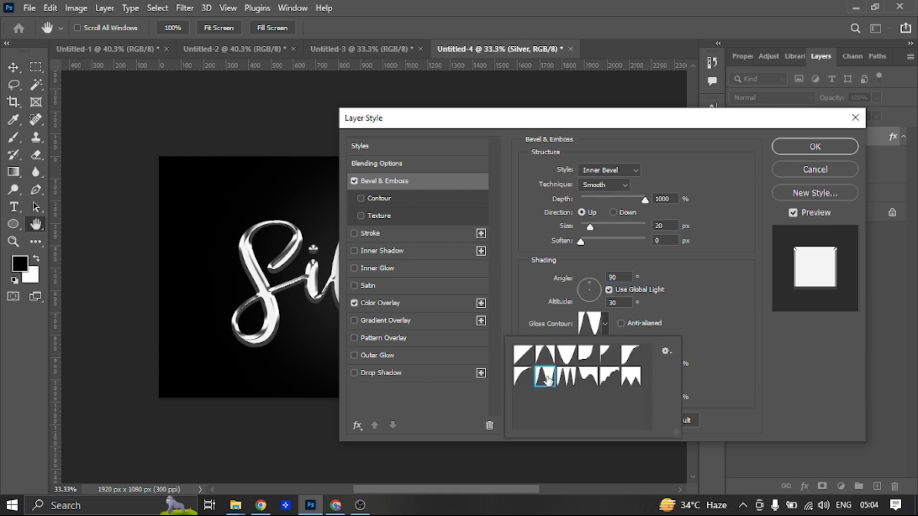
left_click(717, 298)
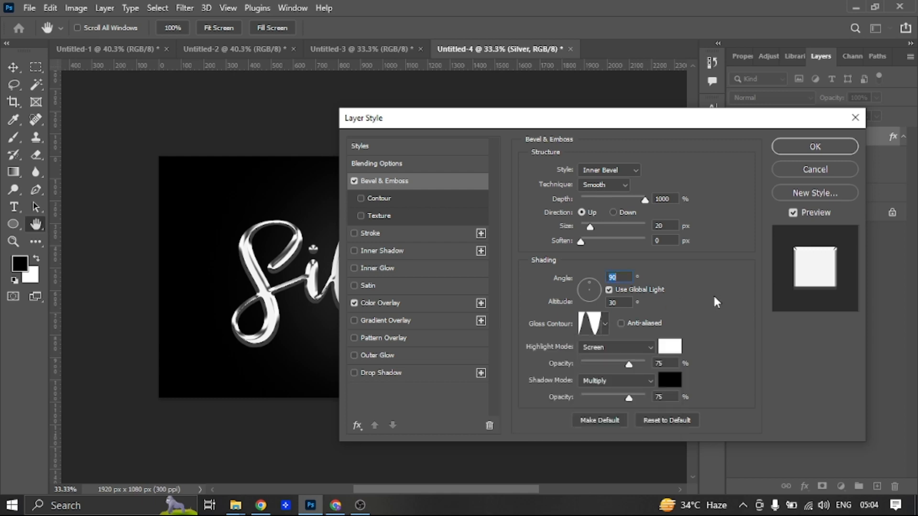
left_click(613, 347)
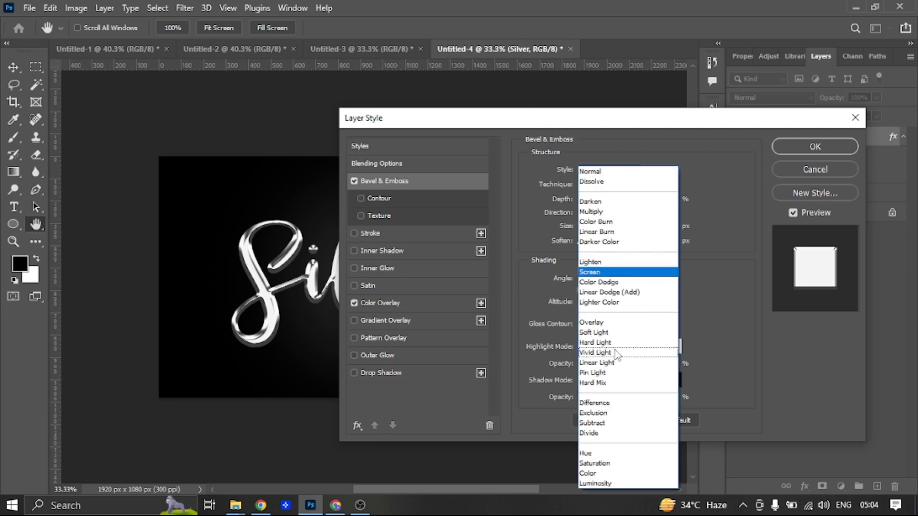
left_click(599, 273)
double_click(658, 364)
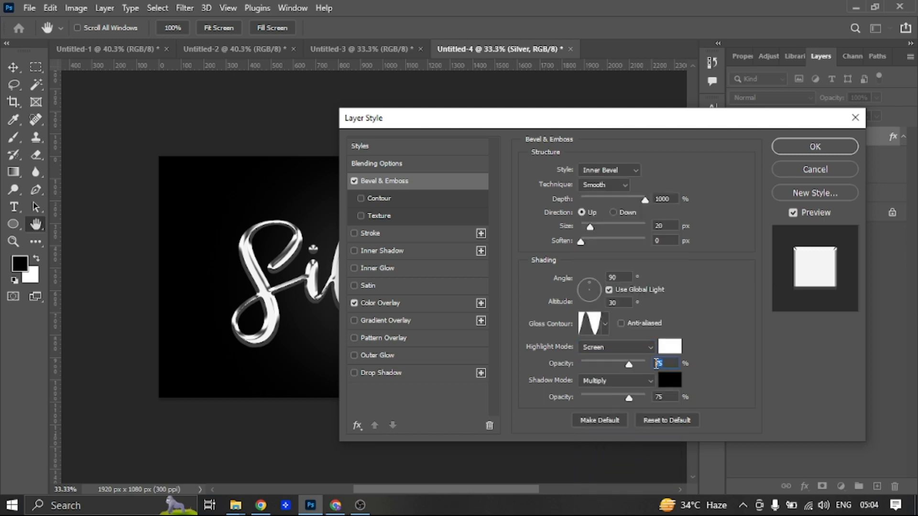
double_click(661, 396)
Step: Enable the bevel's Contour option and choose the Ring contour with a range of 100%
left_click(360, 199)
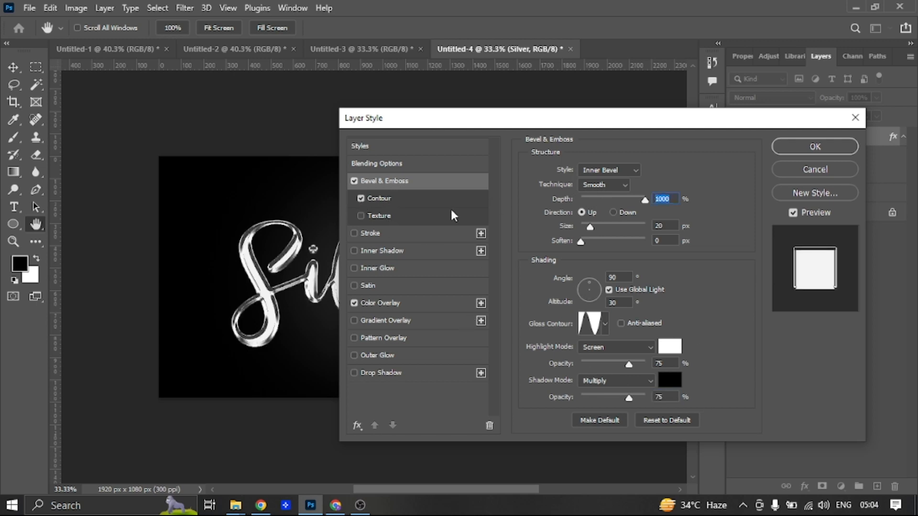
left_click(375, 199)
left_click(584, 175)
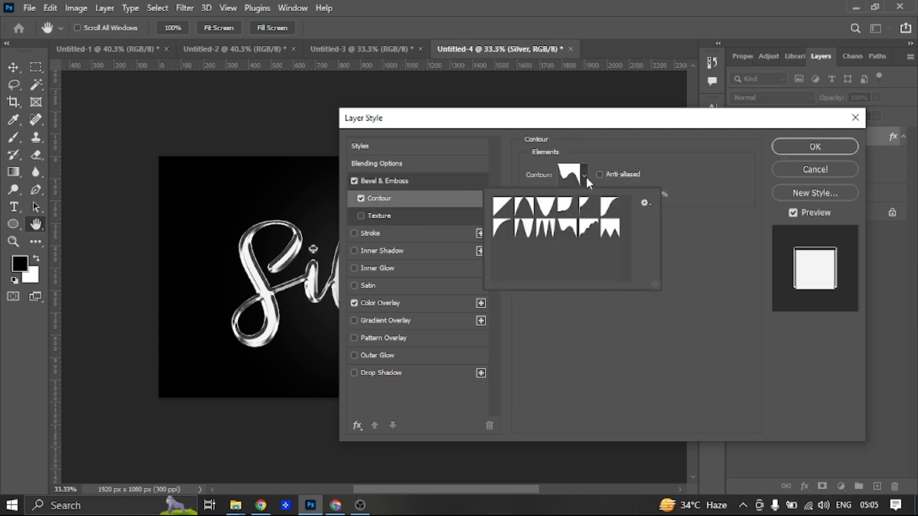
left_click(525, 228)
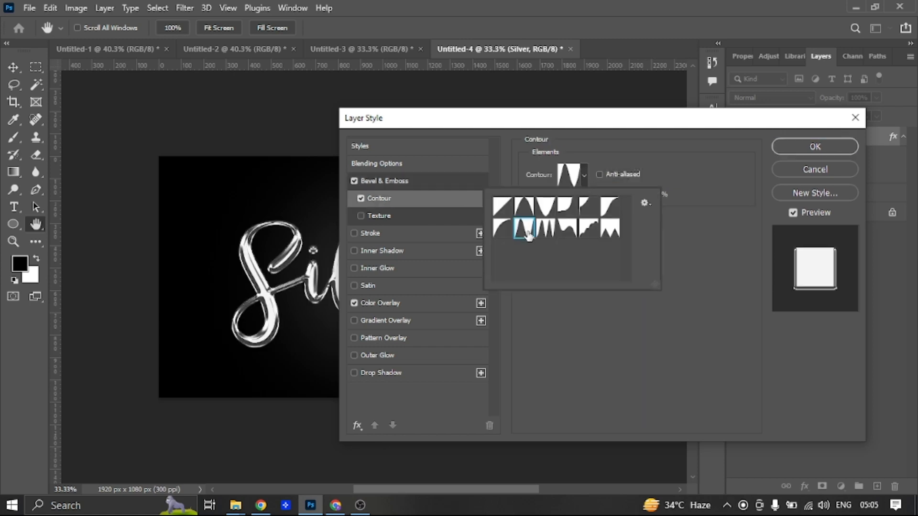
left_click(661, 191)
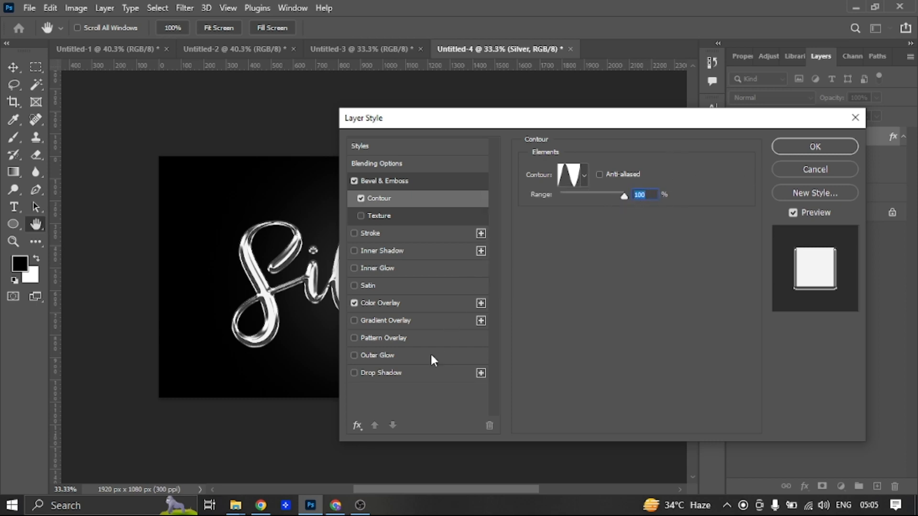
Step: Add a Multiply Drop Shadow with 50% opacity, 25 px distance, 10% spread, 30 px size and 2% noise, and apply the layer style
left_click(372, 374)
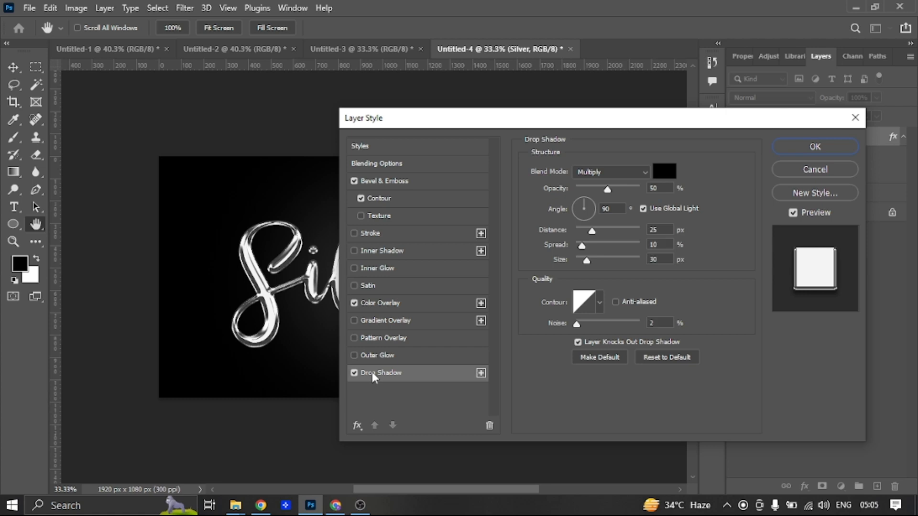
left_click(612, 173)
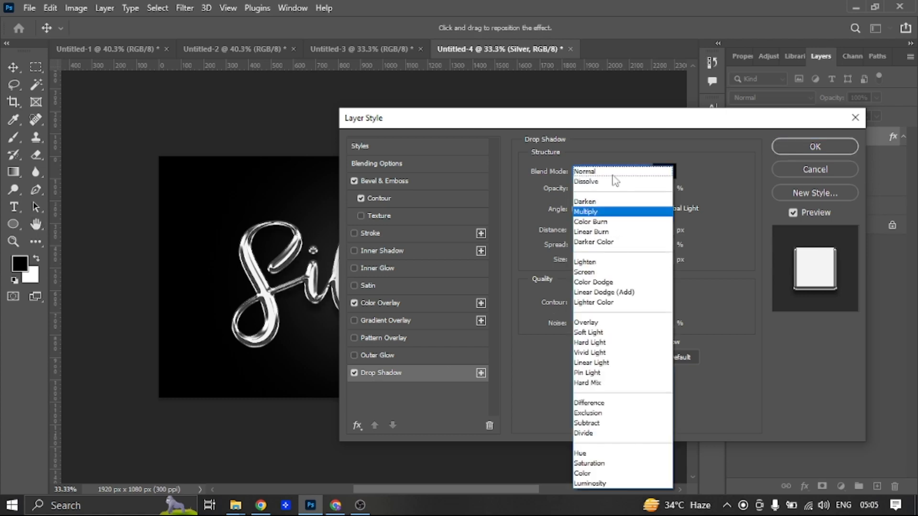
left_click(593, 212)
key("Tab")
key("Tab")
key("Tab")
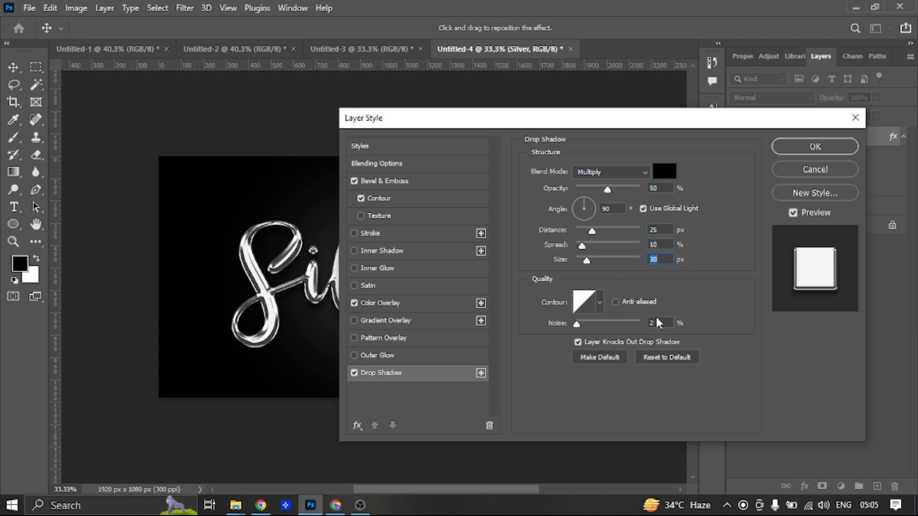
left_click(801, 147)
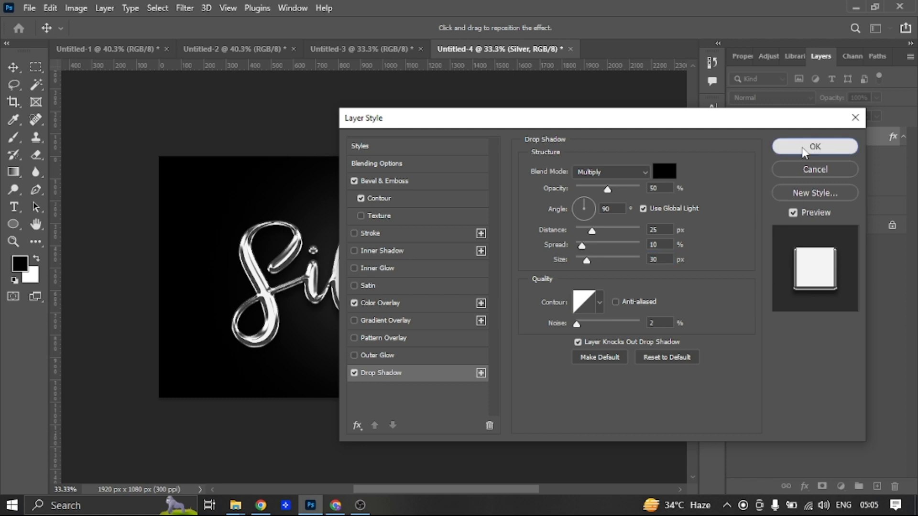
left_click(636, 263)
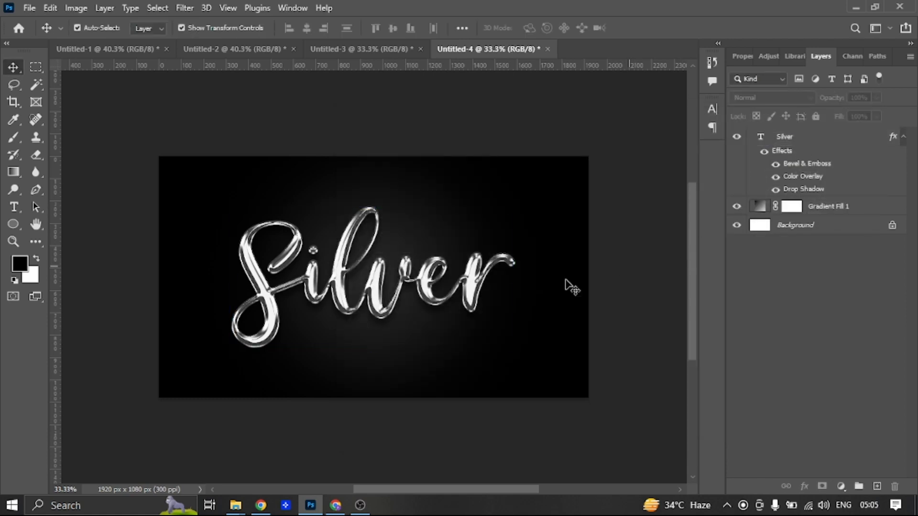
Step: Duplicate the styled Silver text and scale the copy to about 40%, below the end of the original word
left_click_drag(369, 303, 442, 370)
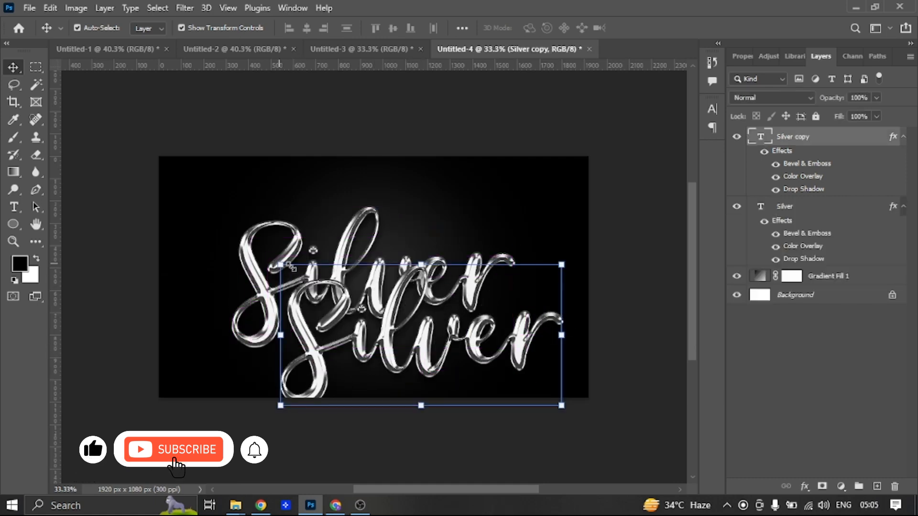
key("ctrl+t")
left_click_drag(280, 335, 448, 335)
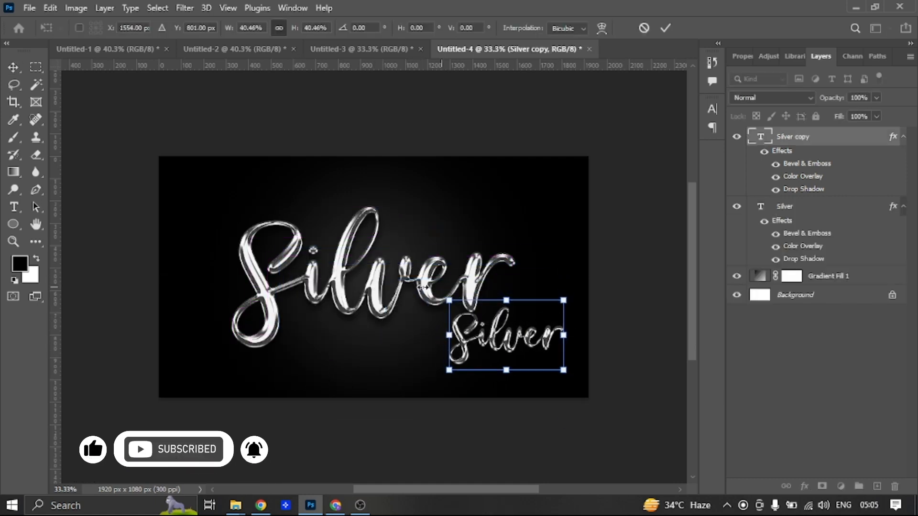
left_click(667, 30)
Step: Change the font of the small Silver copy to Georgia
left_click(712, 109)
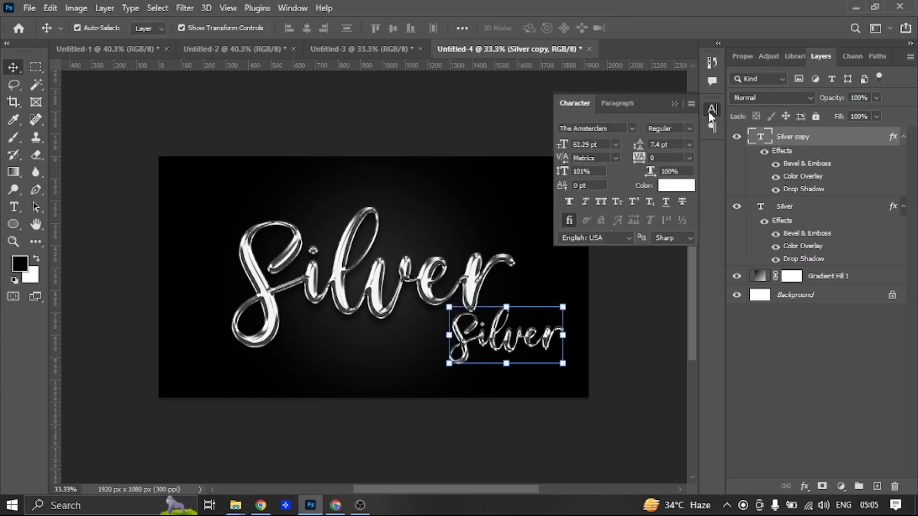
left_click(630, 128)
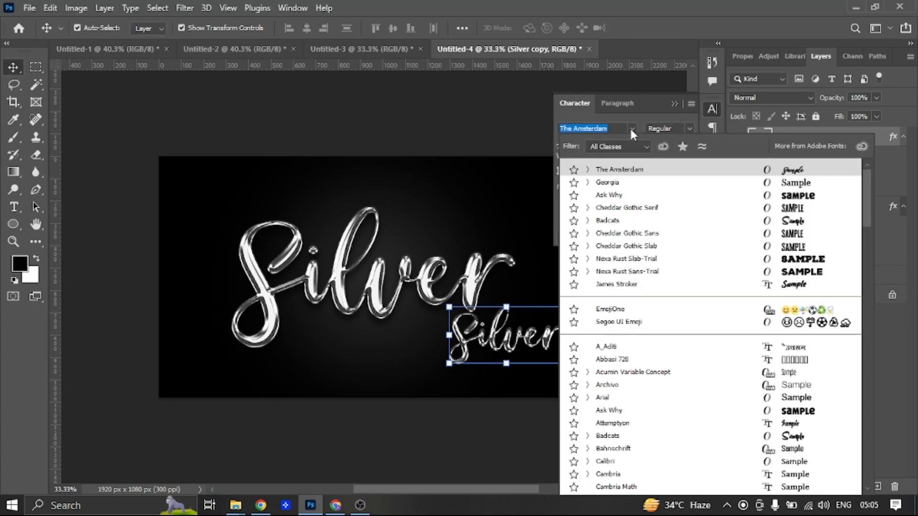
left_click(607, 182)
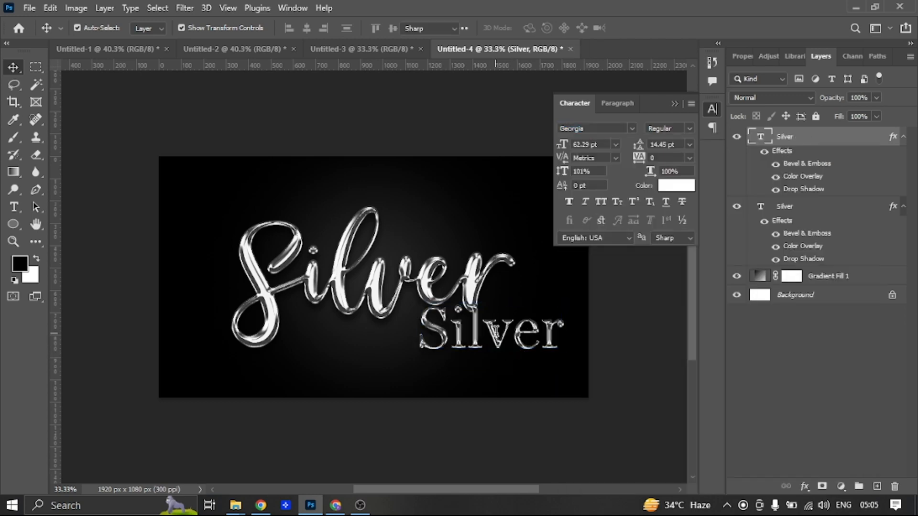
Step: Replace the wording of the small Georgia text with "Text Effect" and commit the edit
double_click(496, 333)
type("Text F")
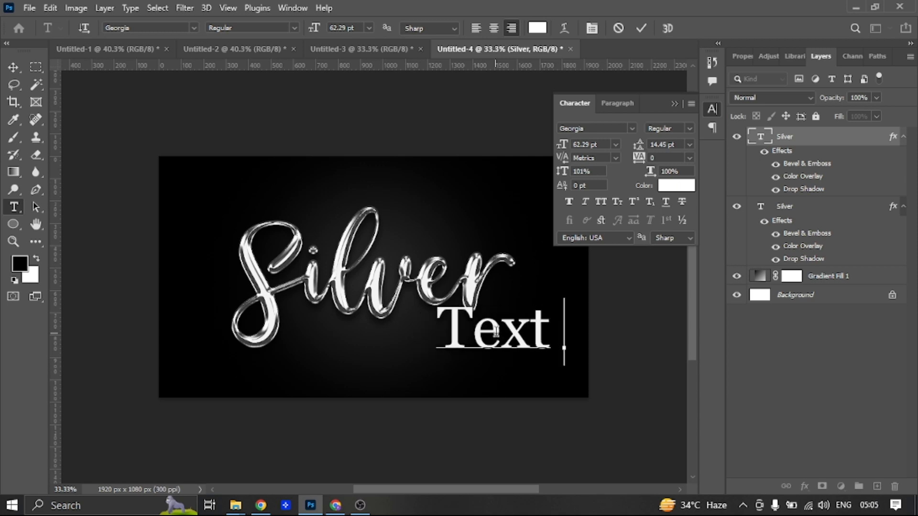
key("BackSpace")
type("Effect")
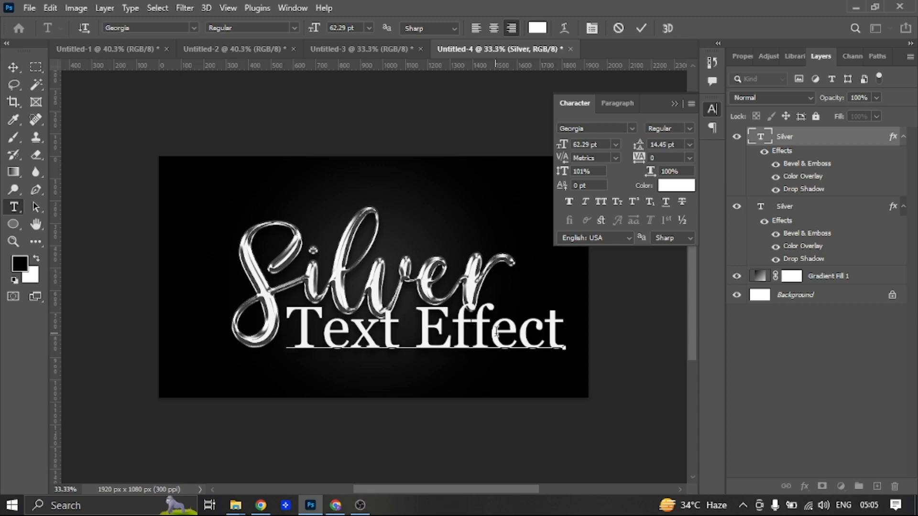
left_click(640, 29)
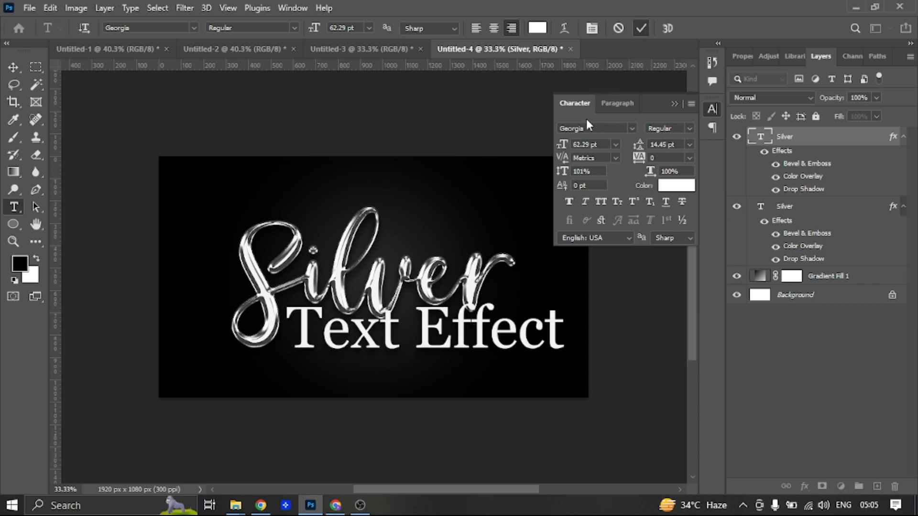
Step: Reduce the Text Effect font size to 25 pt and place the line just beneath the last letters of the large Silver word
key("v")
left_click_drag(562, 145, 545, 147)
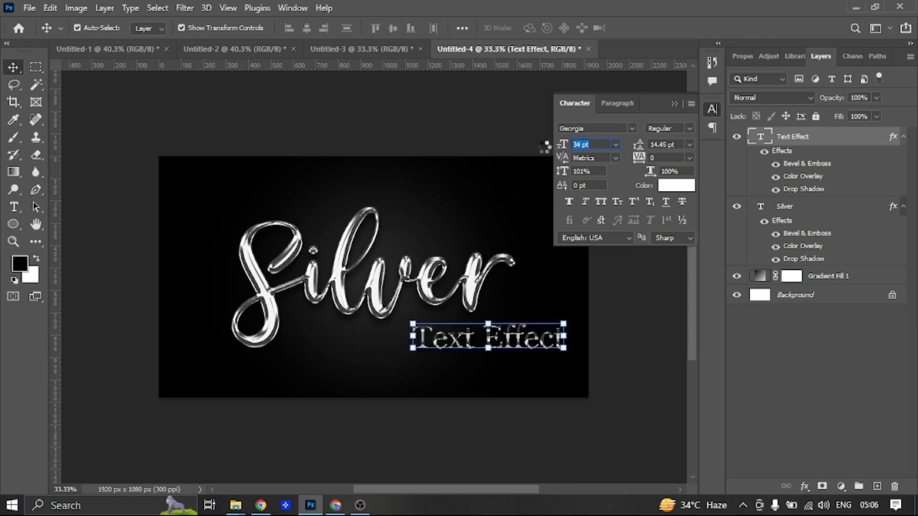
left_click_drag(528, 344, 452, 344)
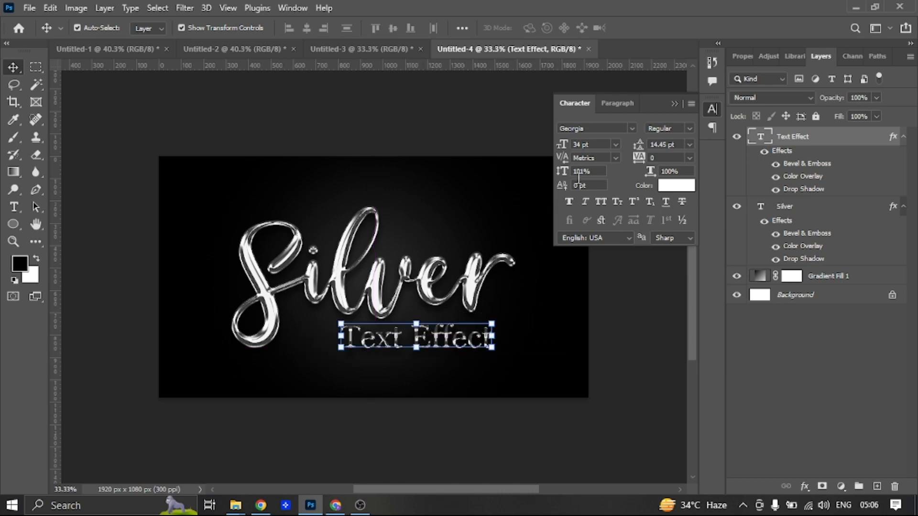
left_click(600, 144)
type("25")
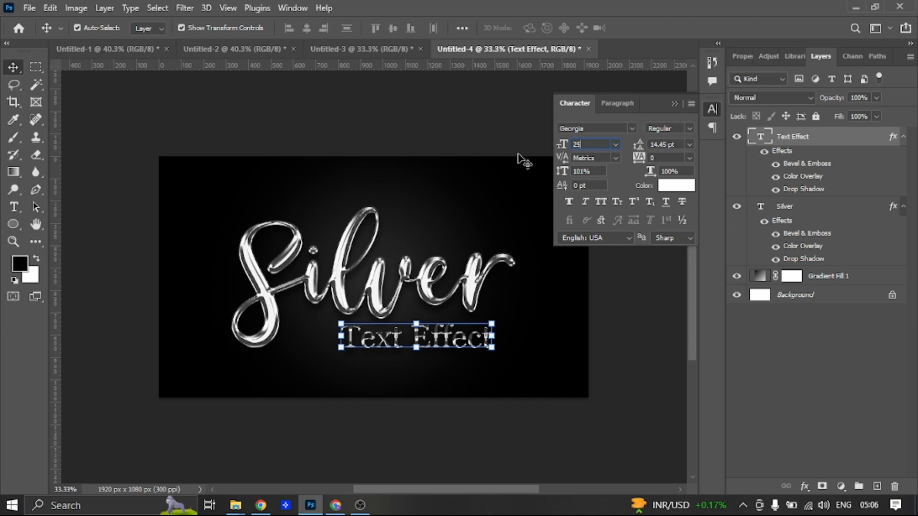
key("Return")
mouse_move(467, 344)
left_mouse_down()
mouse_move(456, 334)
mouse_move(476, 334)
left_mouse_up()
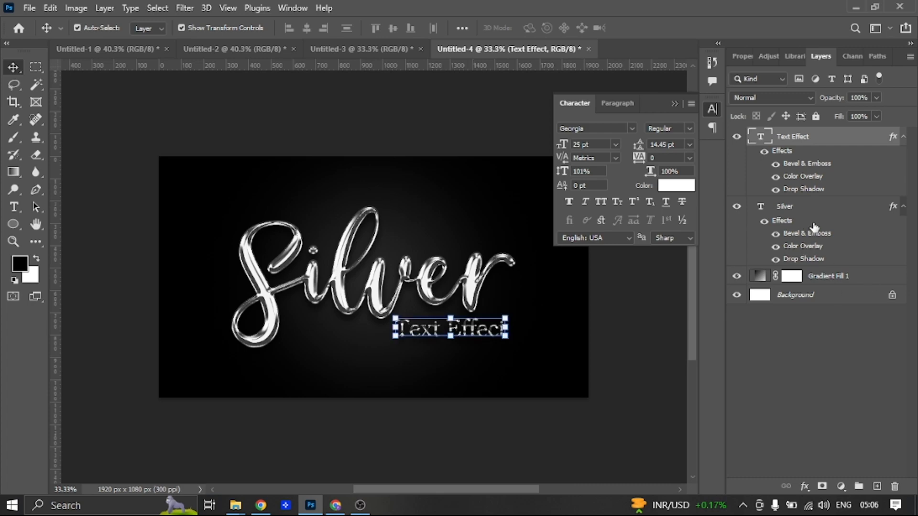
Step: Reduce the Bevel & Emboss size of the Text Effect layer to 10 px, apply the style and deselect the text
double_click(798, 165)
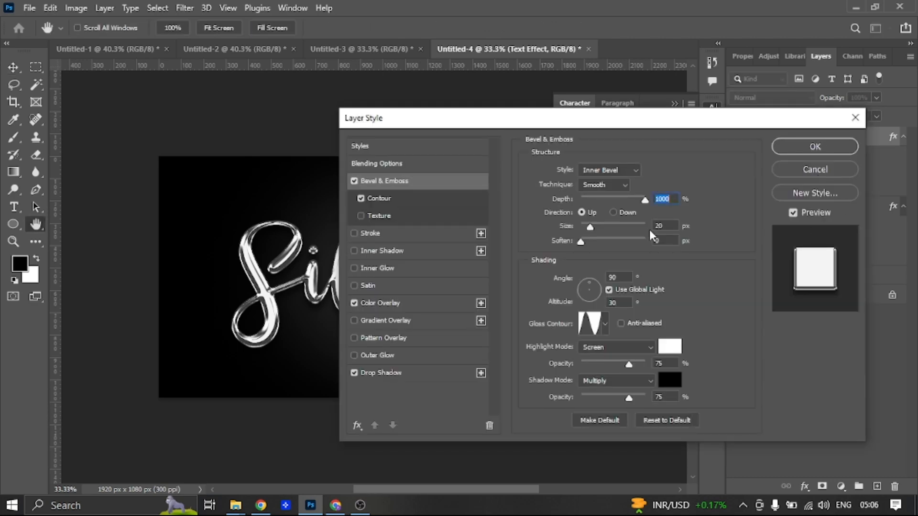
left_click_drag(631, 126, 788, 83)
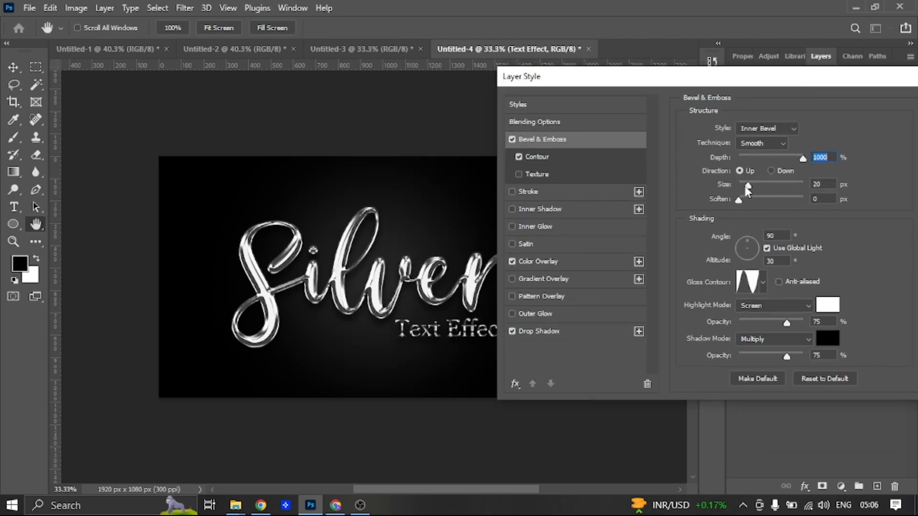
left_click_drag(748, 187, 746, 186)
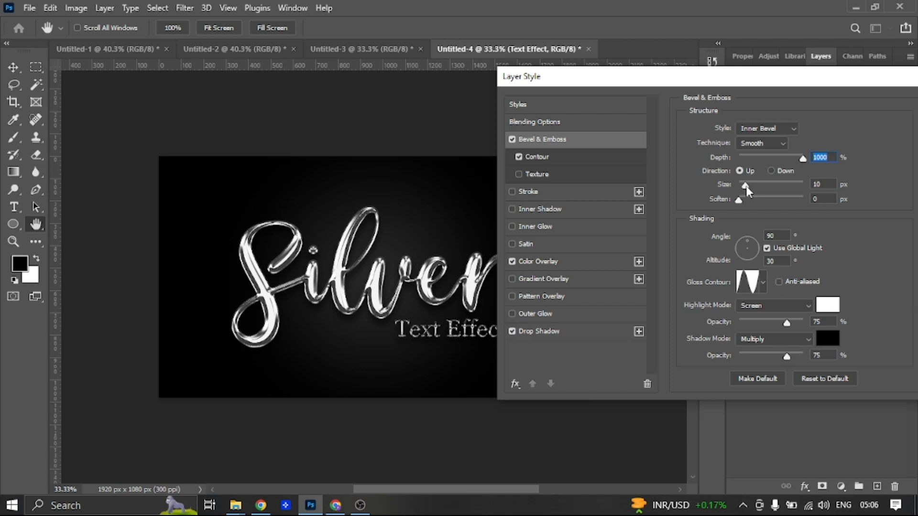
key("Tab")
left_click_drag(823, 85, 689, 89)
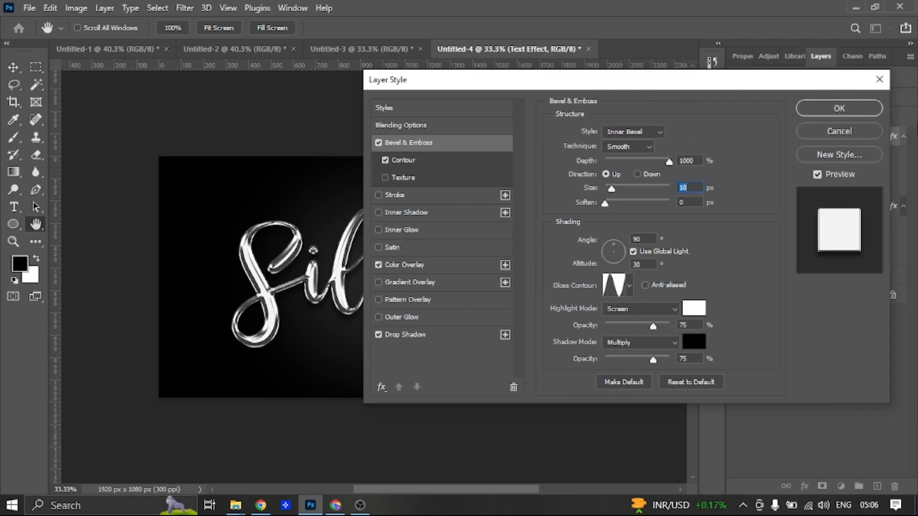
left_click(844, 109)
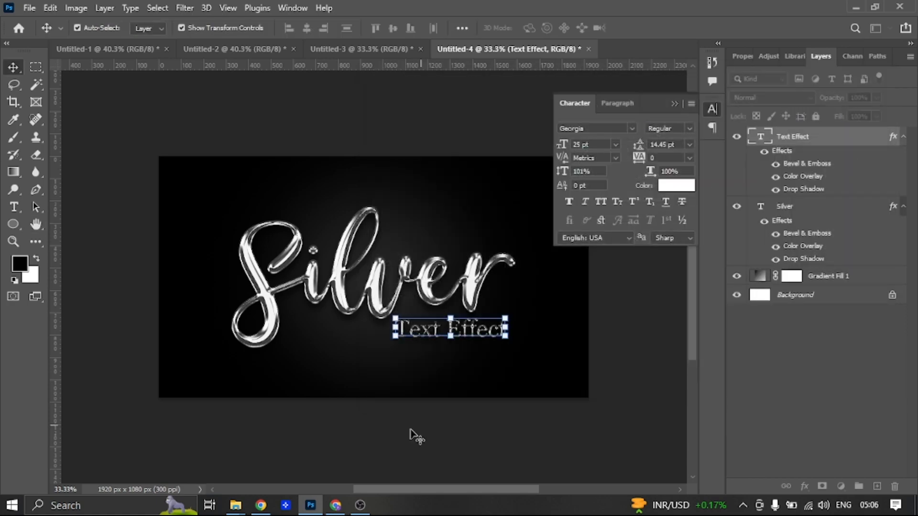
left_click(620, 388)
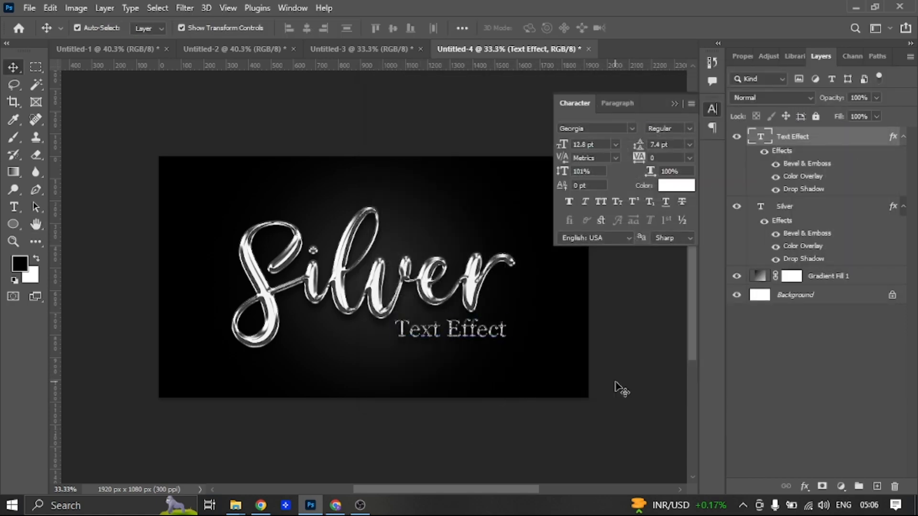
left_click(674, 103)
scroll(409, 310, "up", 2)
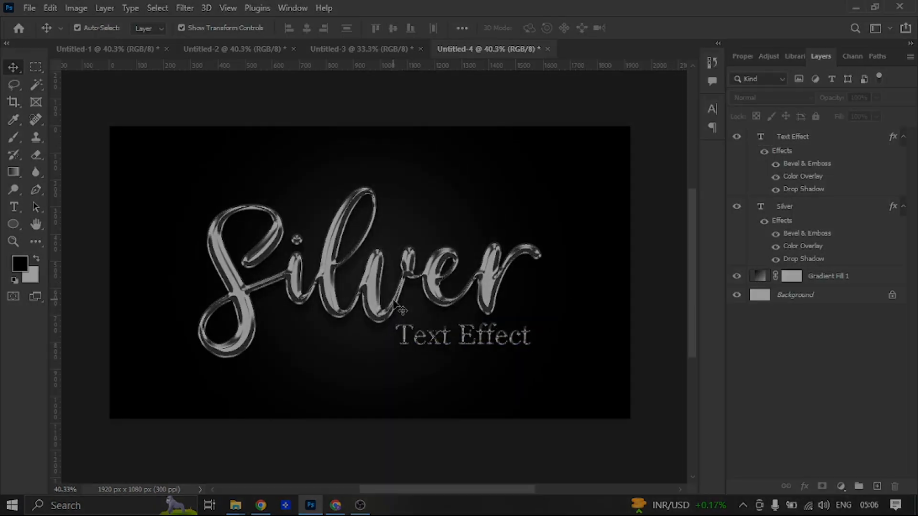